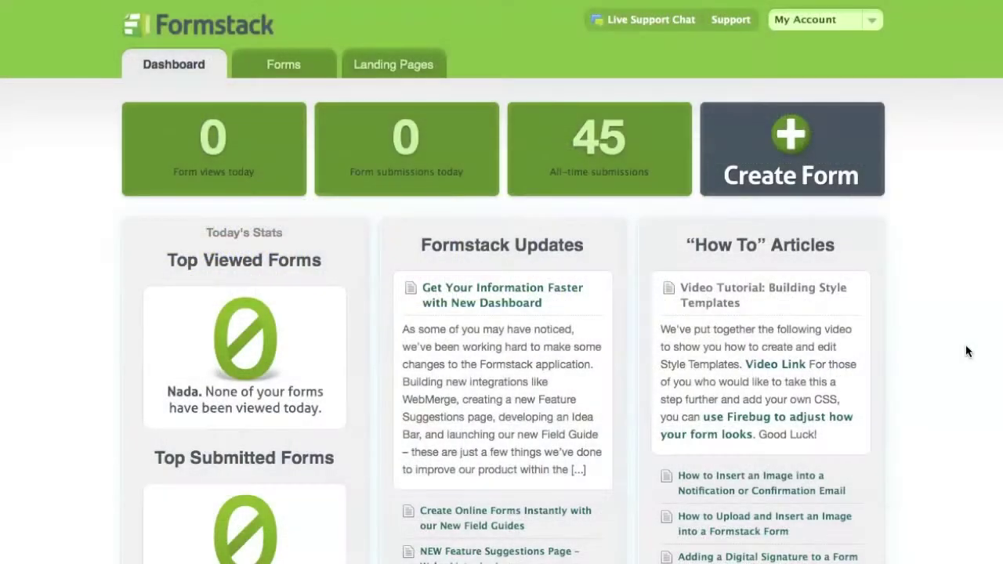
# - Start creating a new form from the Formstack Dashboard
pyautogui.click(796, 141)
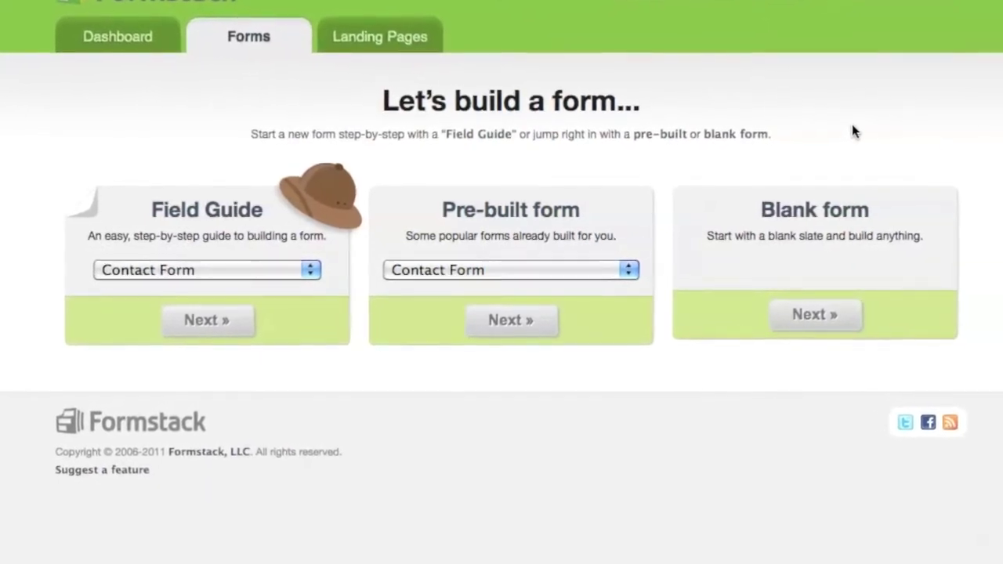
# - Start from a blank form and add a Description Area field
pyautogui.click(838, 334)
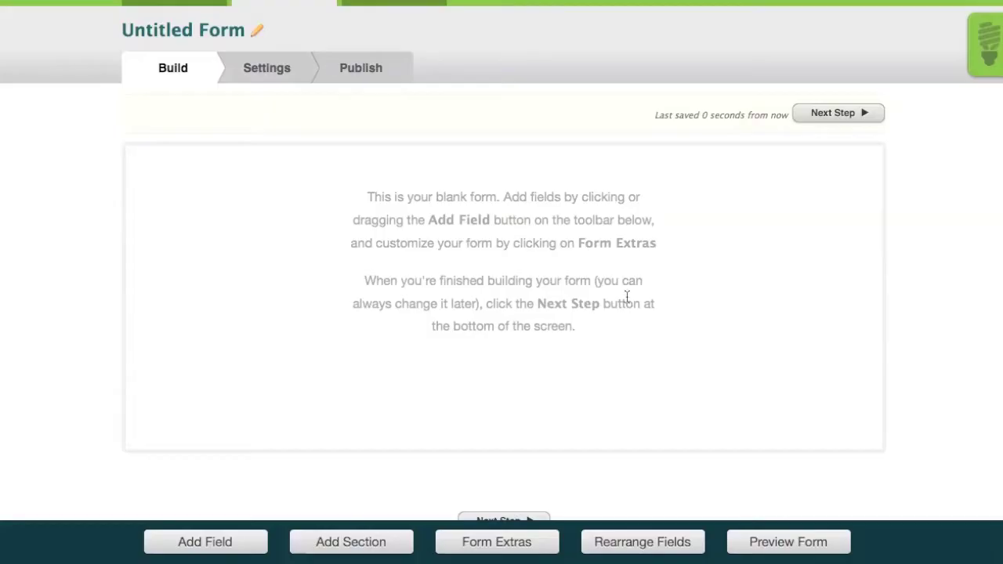
pyautogui.click(192, 548)
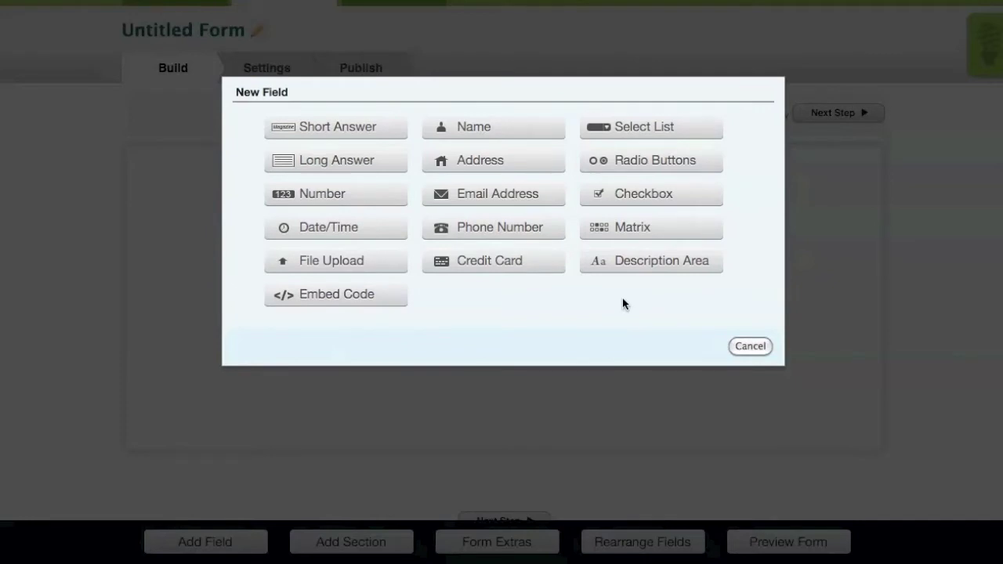
pyautogui.click(652, 266)
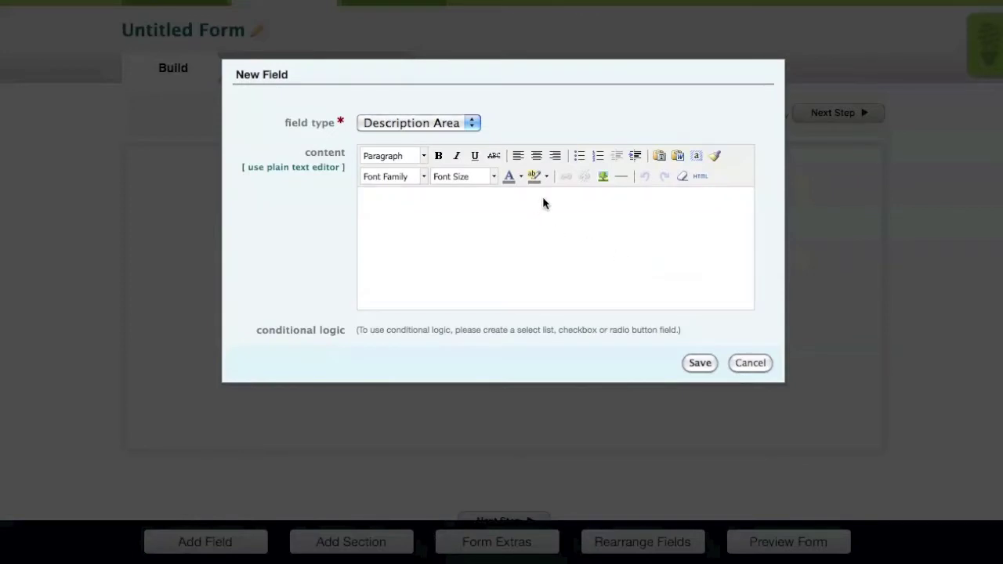
# - Insert the image_ipad.jpg picture, paste the contest text, and save the description area
pyautogui.click(602, 179)
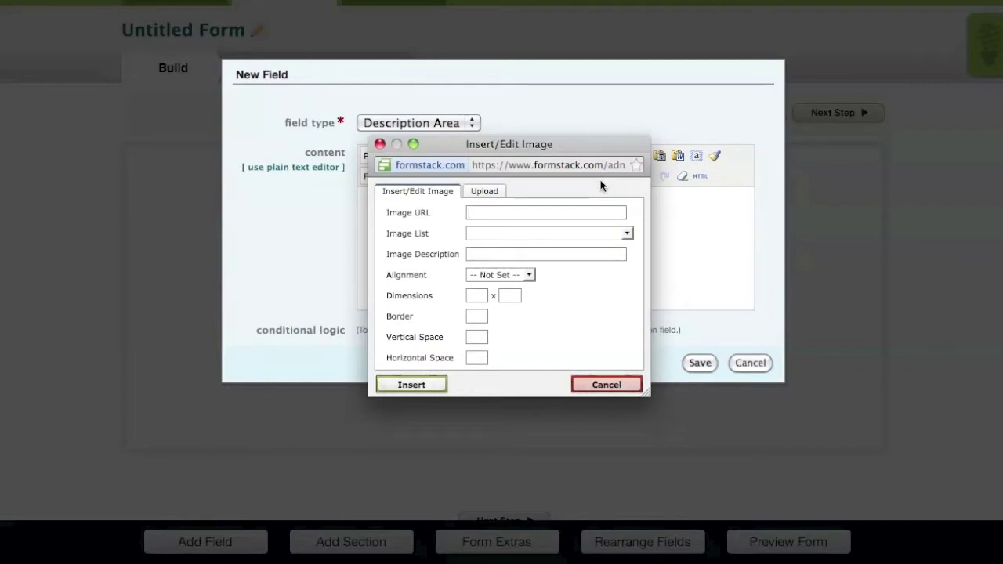
pyautogui.click(626, 233)
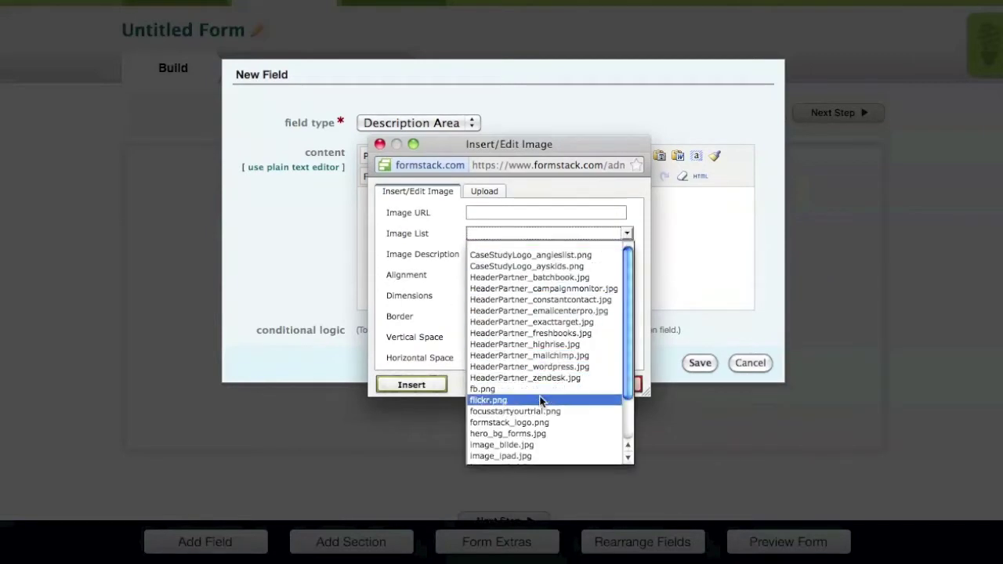
pyautogui.click(525, 455)
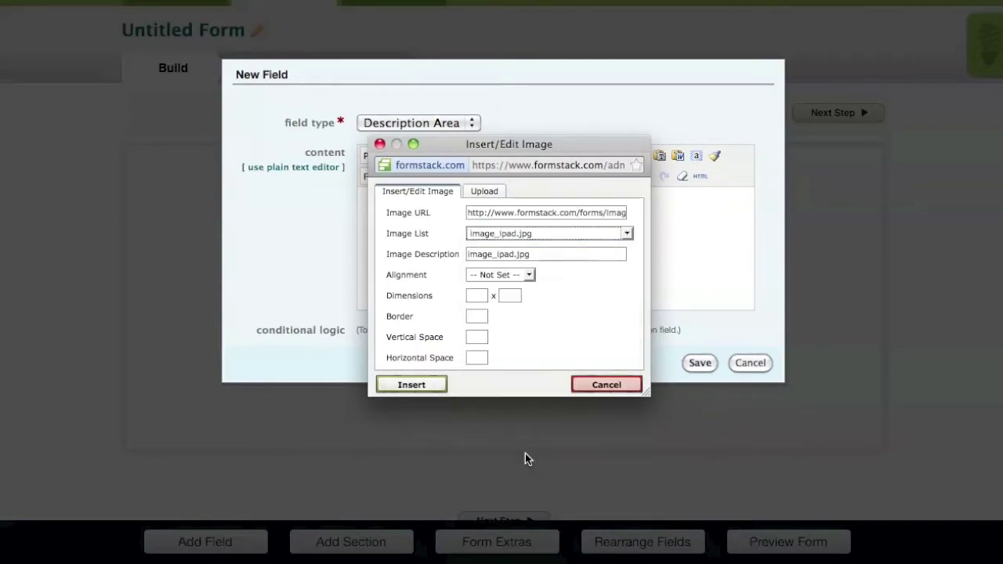
pyautogui.click(412, 385)
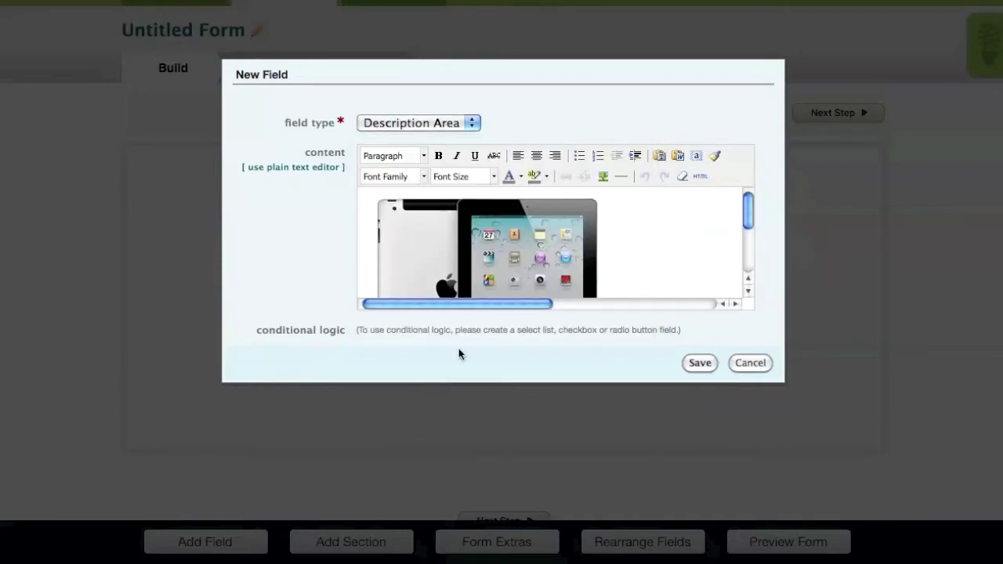
pyautogui.hotkey('ctrl', 'v')
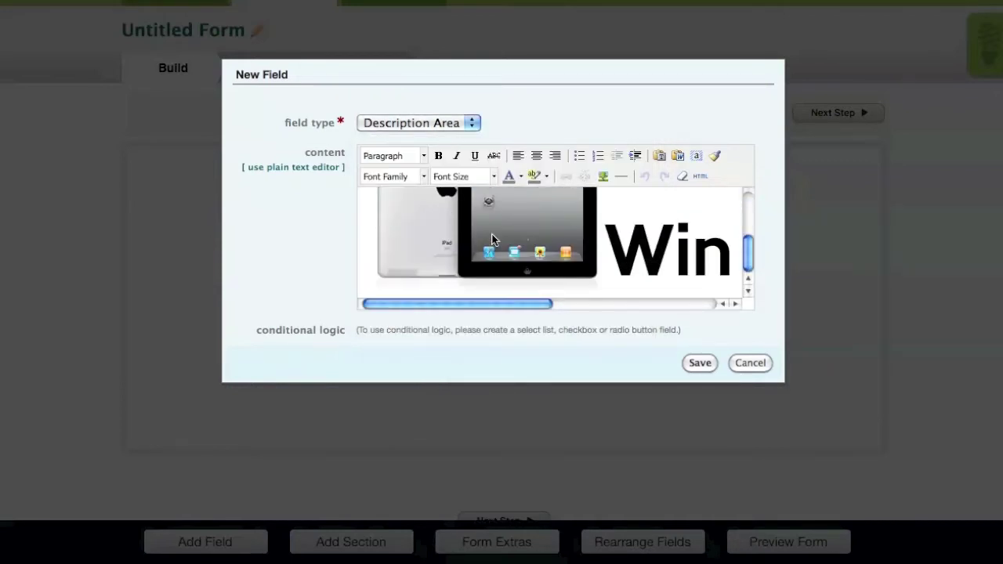
pyautogui.scroll(-2, 493, 240)
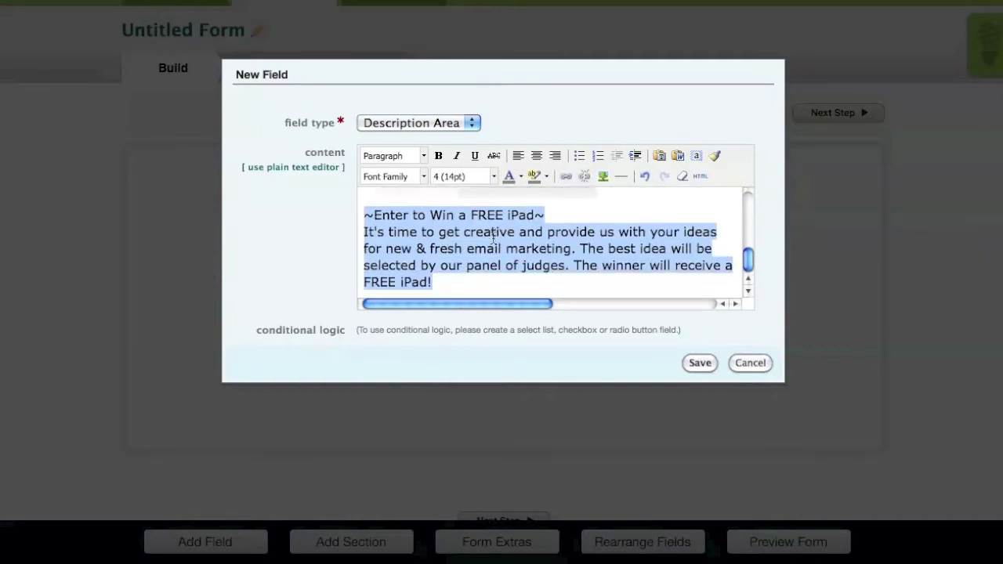
pyautogui.click(698, 364)
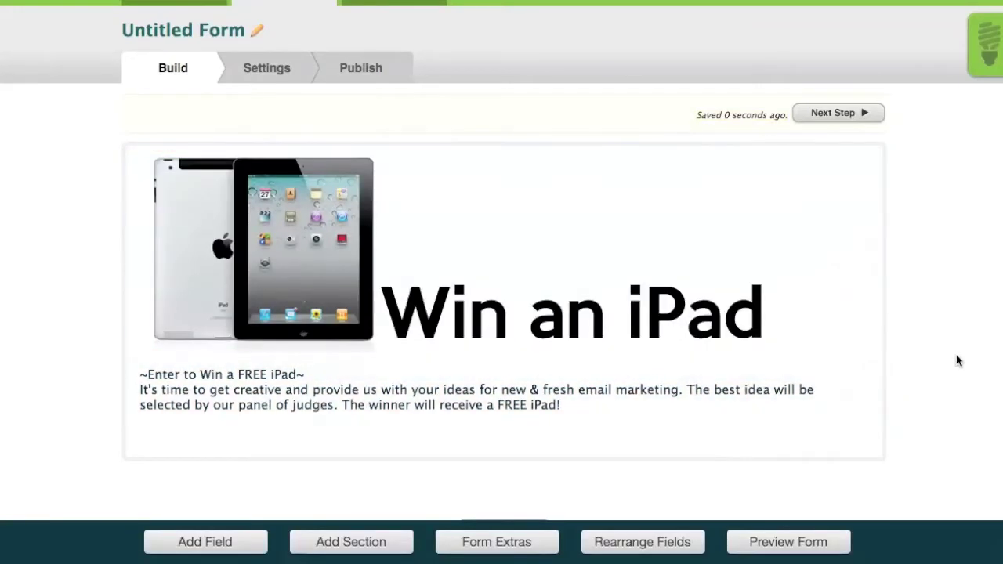
# - Add a required Name field below the contest description
pyautogui.click(253, 544)
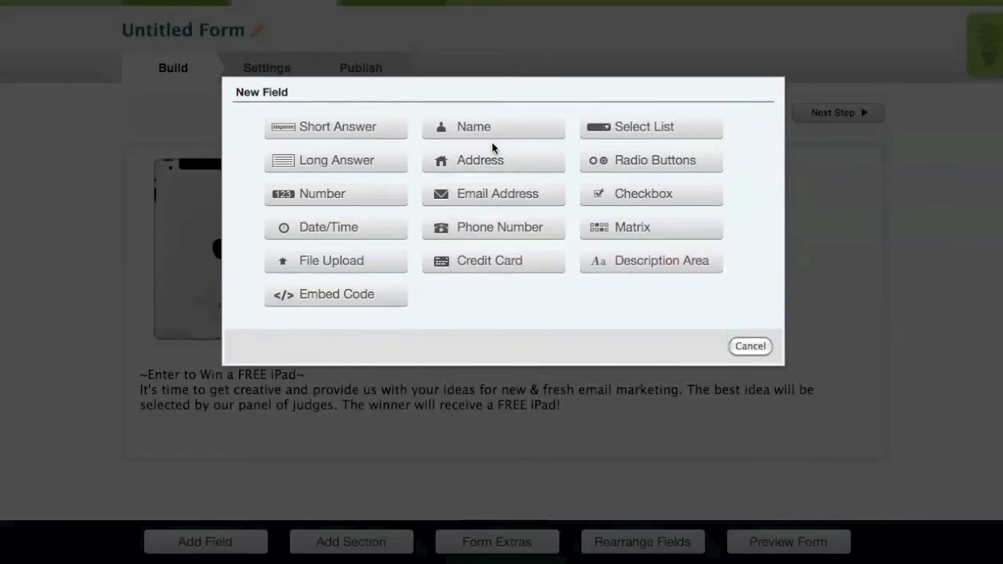
pyautogui.click(473, 132)
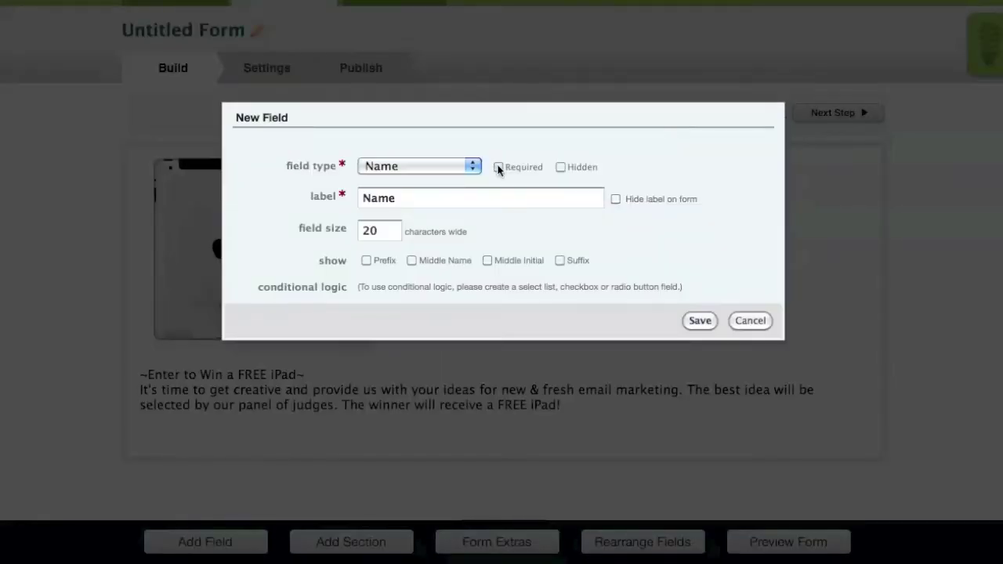
pyautogui.click(498, 168)
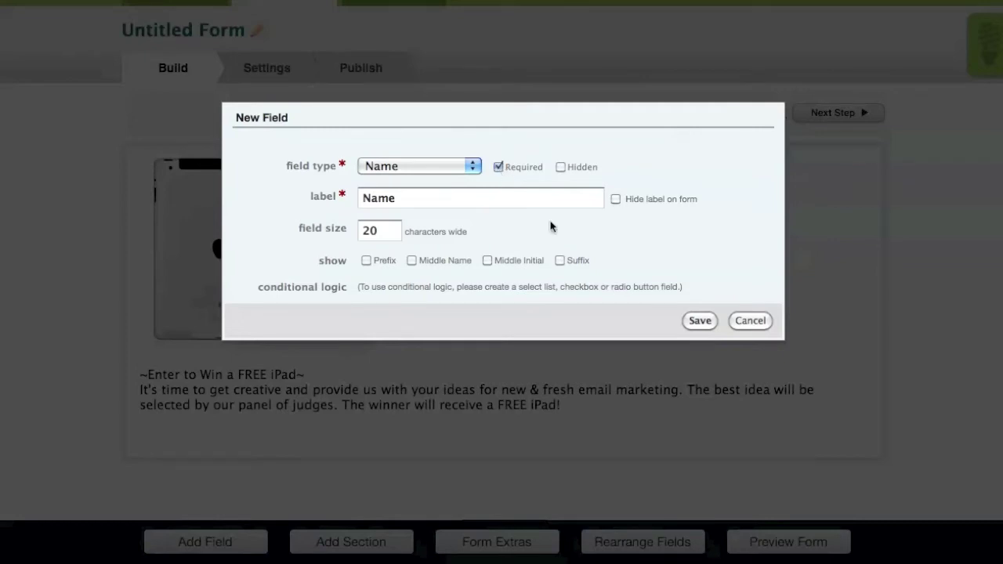
pyautogui.click(699, 320)
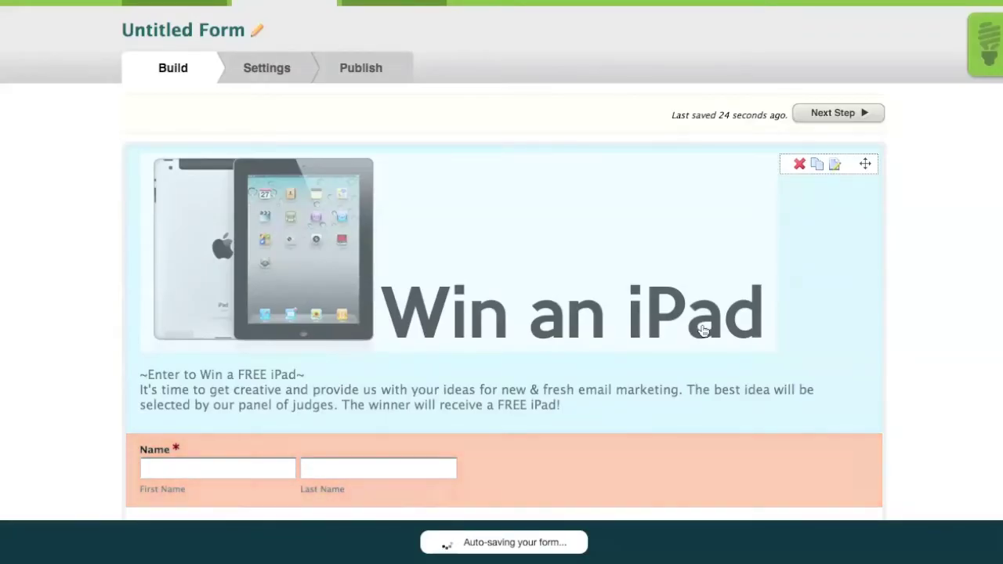
pyautogui.scroll(-3, 704, 330)
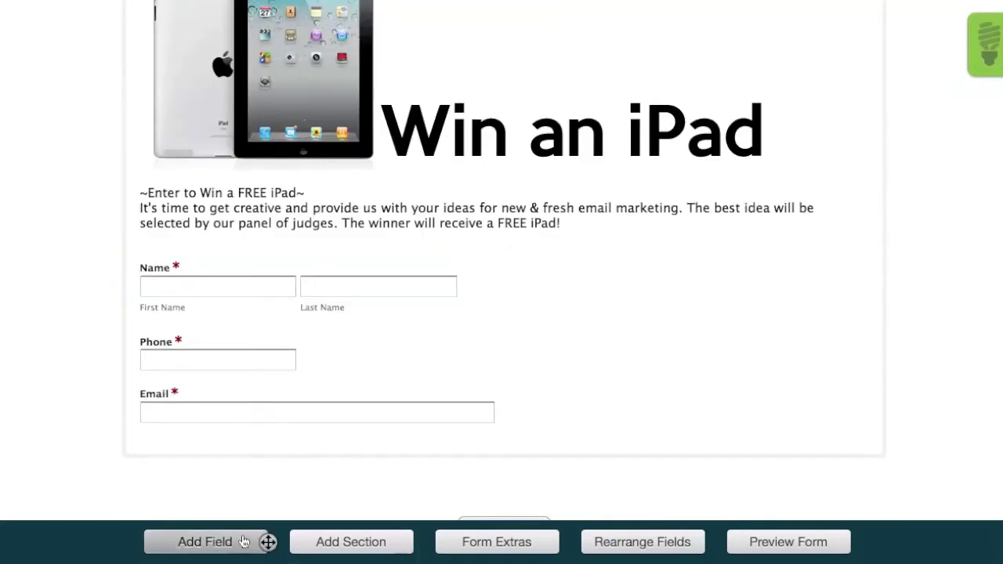
# - Add a required radio question 'Are you at least 18 years of age?' with Yes and No options
pyautogui.click(243, 541)
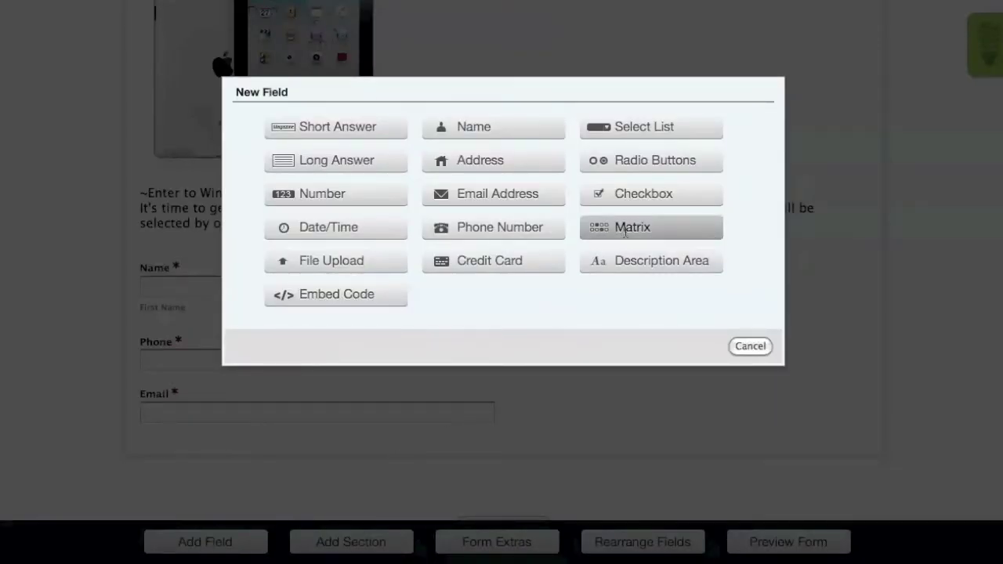
pyautogui.click(651, 166)
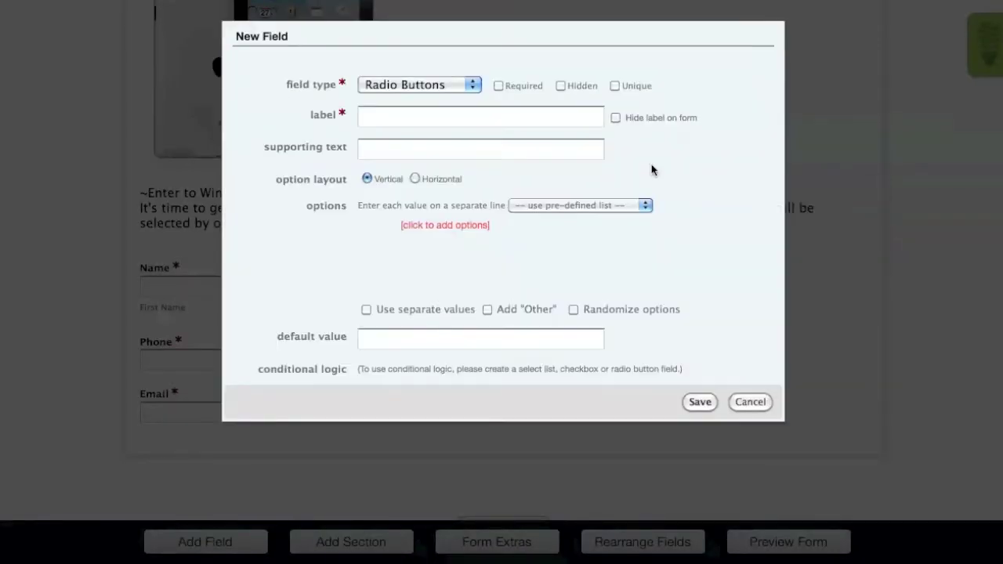
pyautogui.click(550, 118)
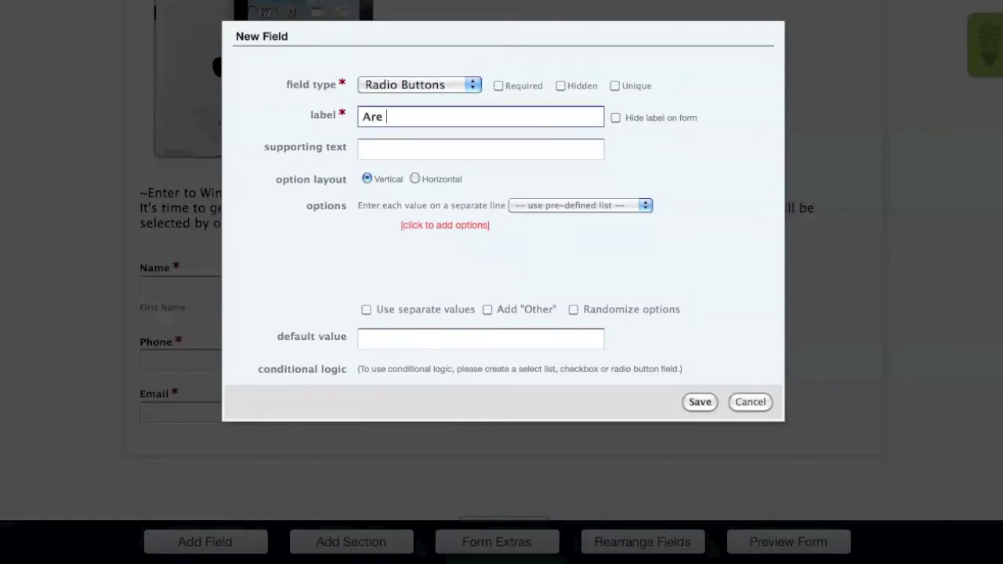
pyautogui.write('Are you at least 18 years of age?')
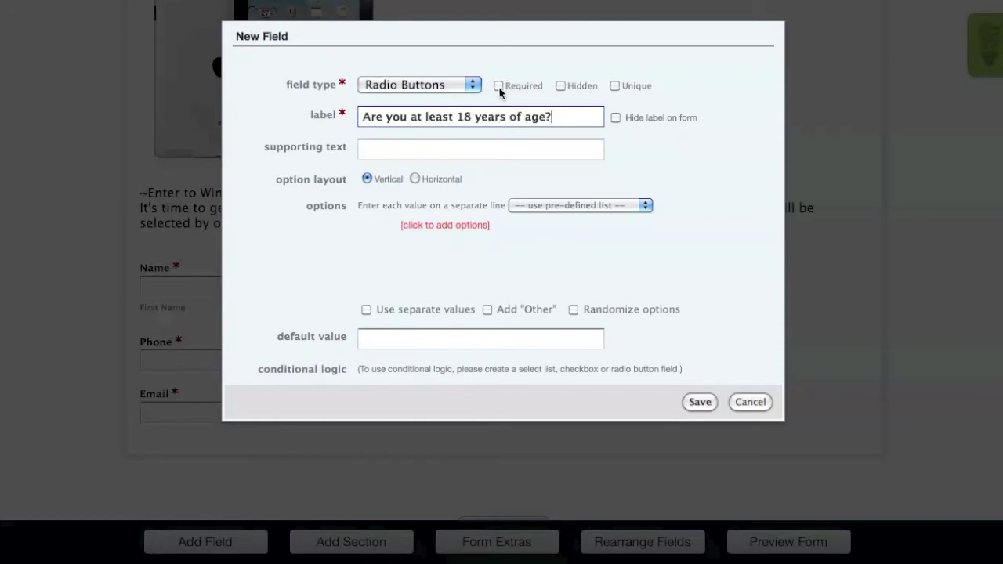
pyautogui.click(499, 88)
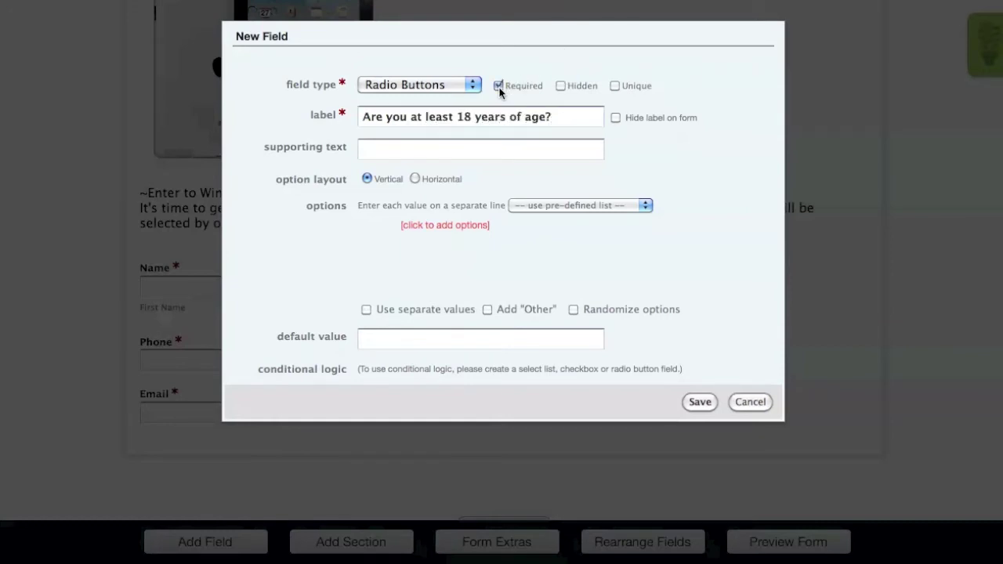
pyautogui.click(455, 225)
pyautogui.write('Yes')
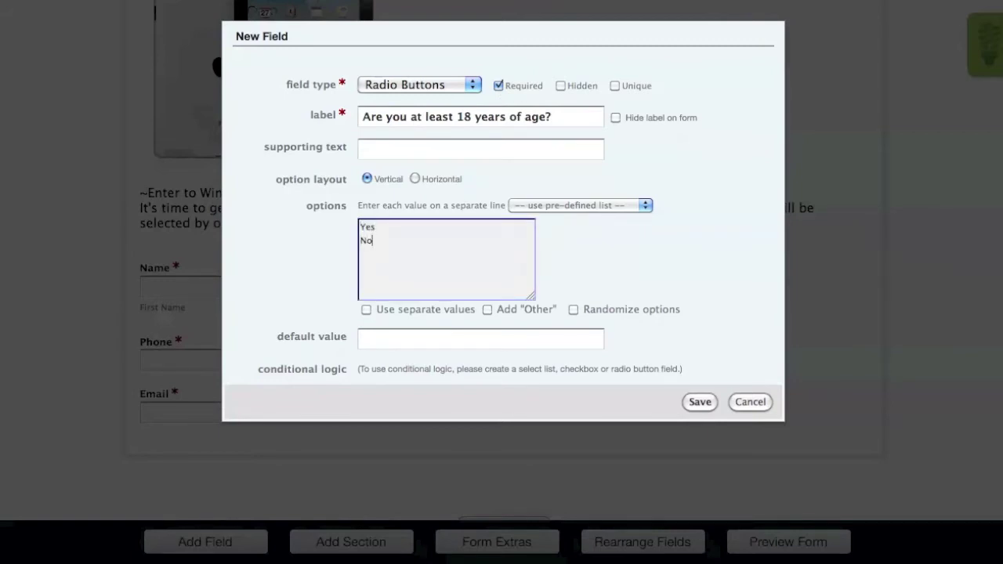
pyautogui.click(694, 405)
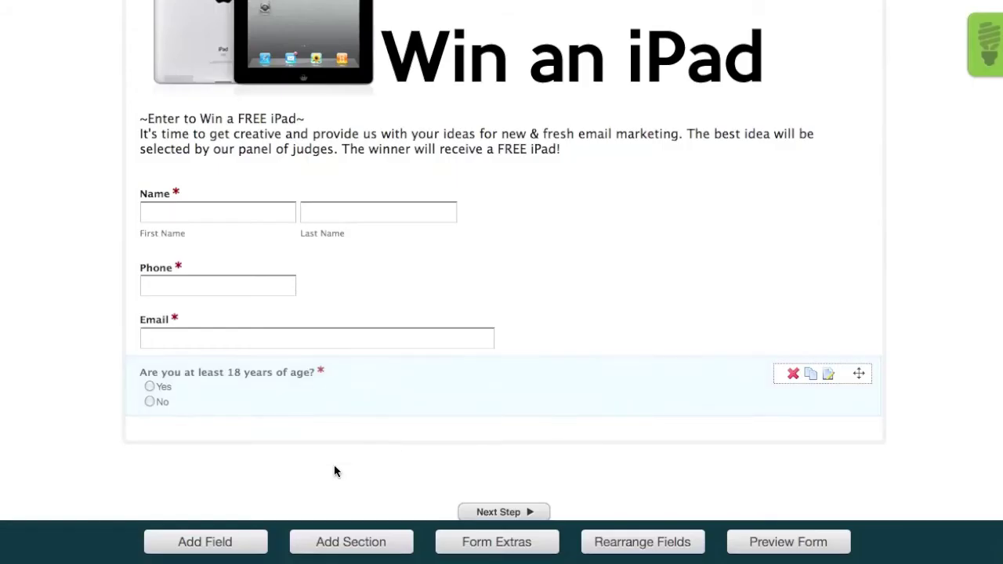
pyautogui.click(221, 541)
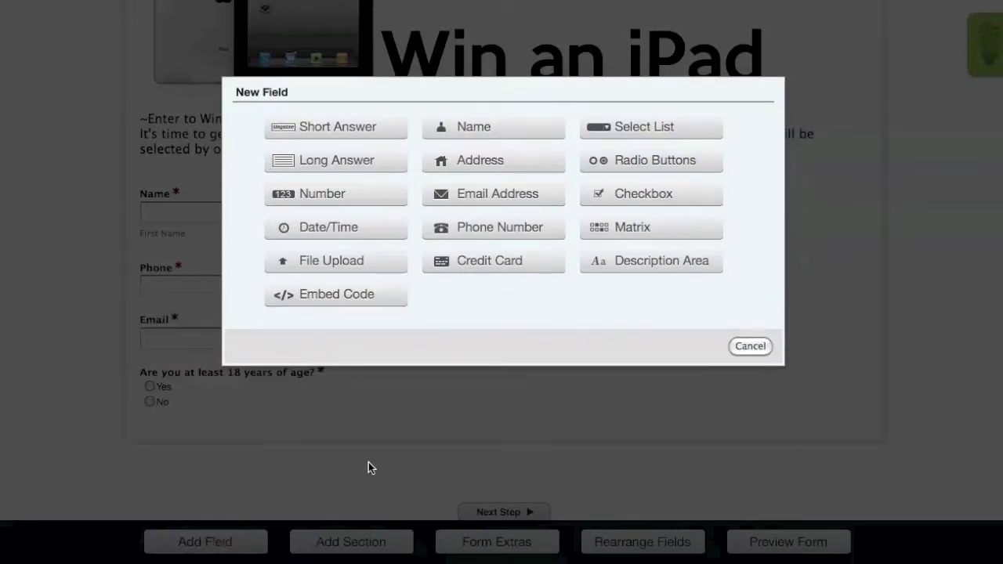
# - Add required radio question 'How did you hear about our contest?' with Online, Referral, I have entered before, Other
pyautogui.click(664, 155)
pyautogui.write('How did you ')
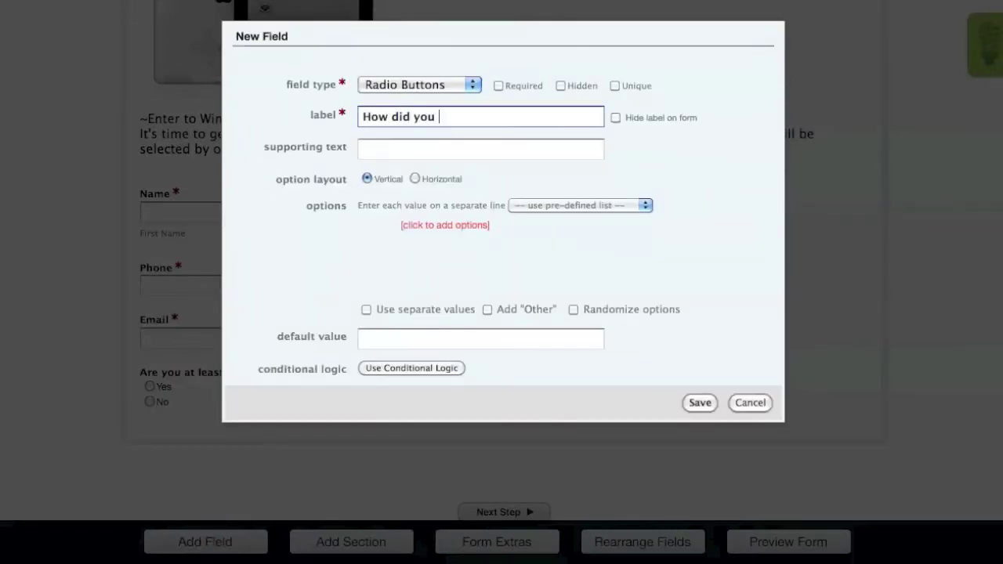
pyautogui.write('hear about our contest?')
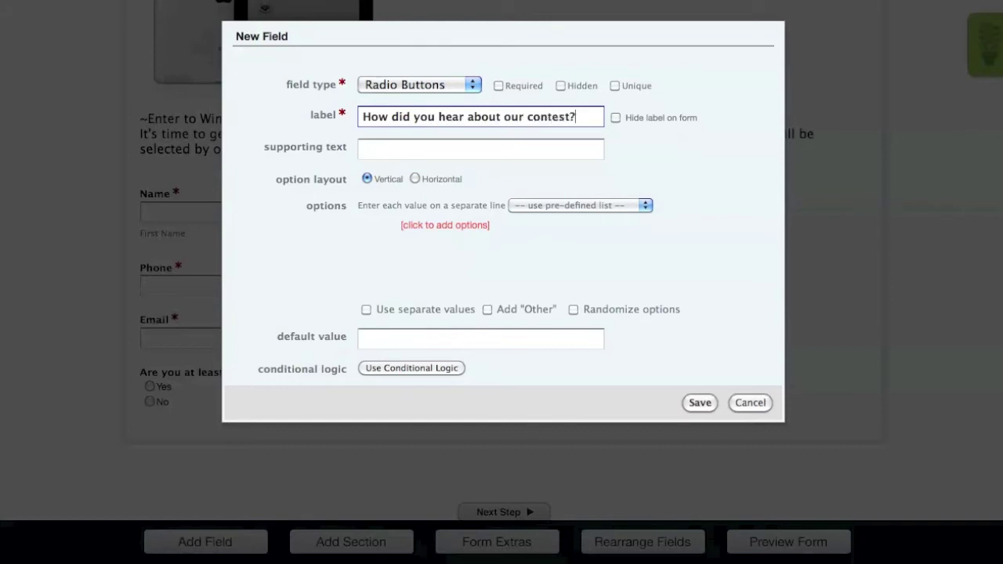
pyautogui.click(501, 86)
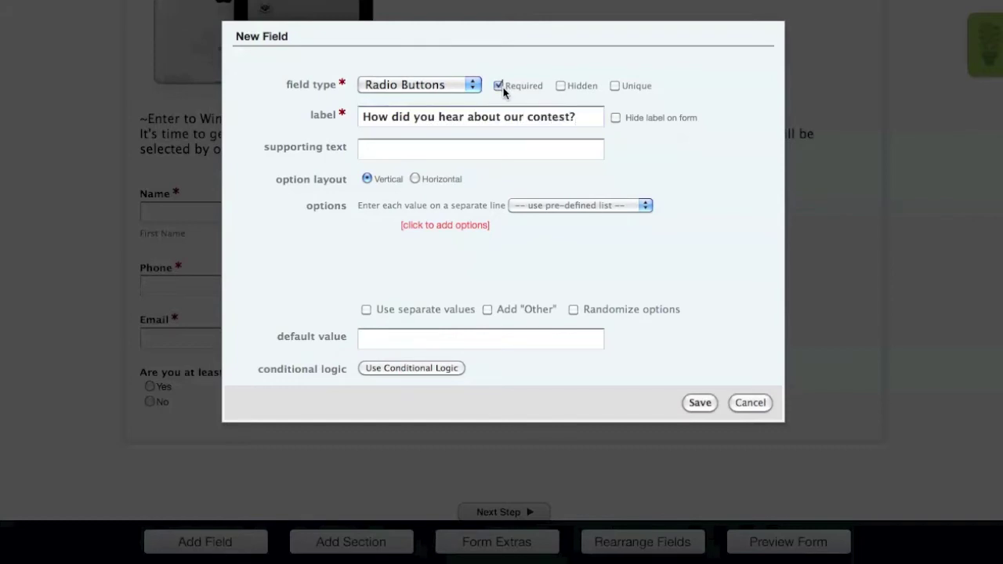
pyautogui.click(444, 226)
pyautogui.write('Online ')
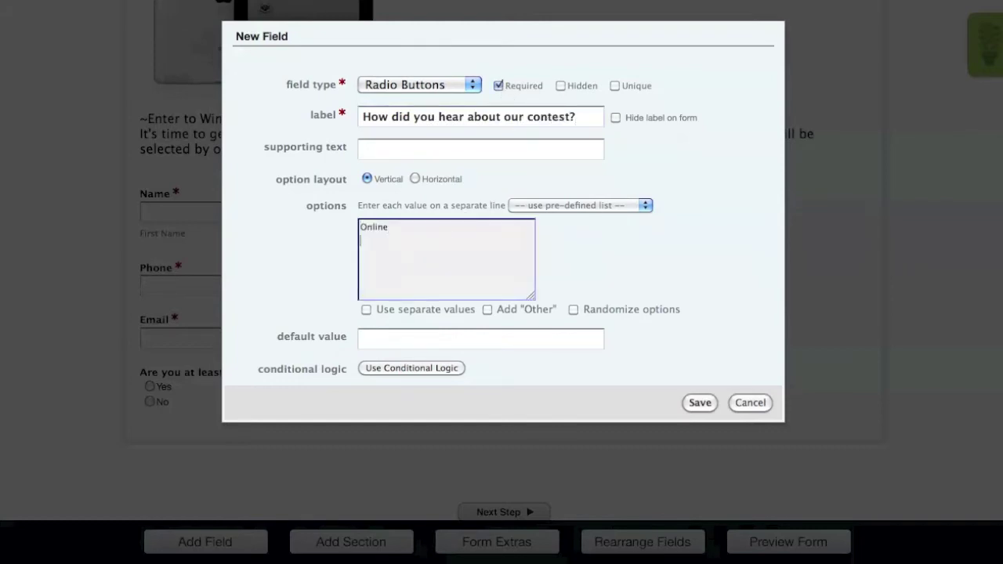
pyautogui.write('Referral')
pyautogui.press('Return')
pyautogui.write('I have entere')
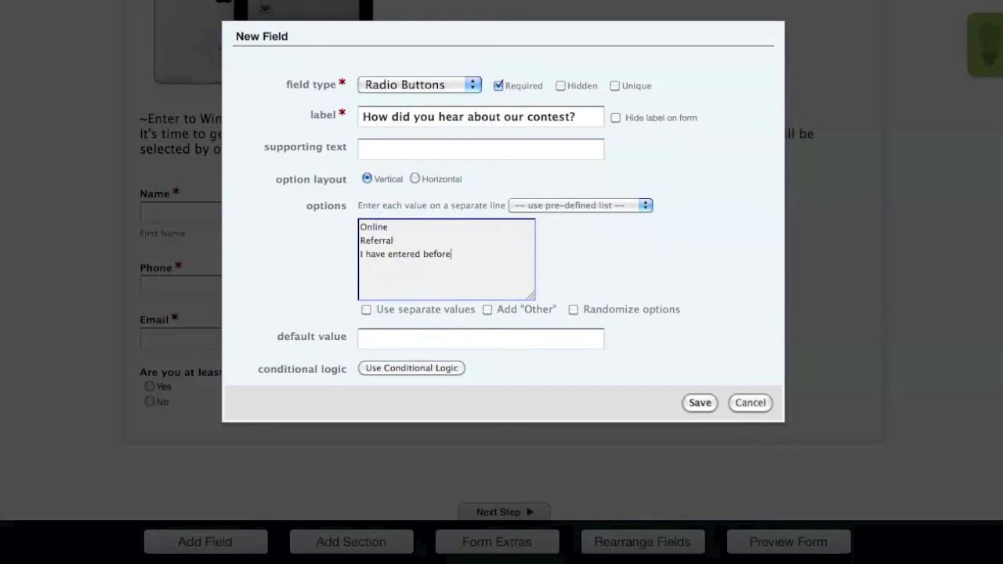
pyautogui.write('d before')
pyautogui.click(487, 309)
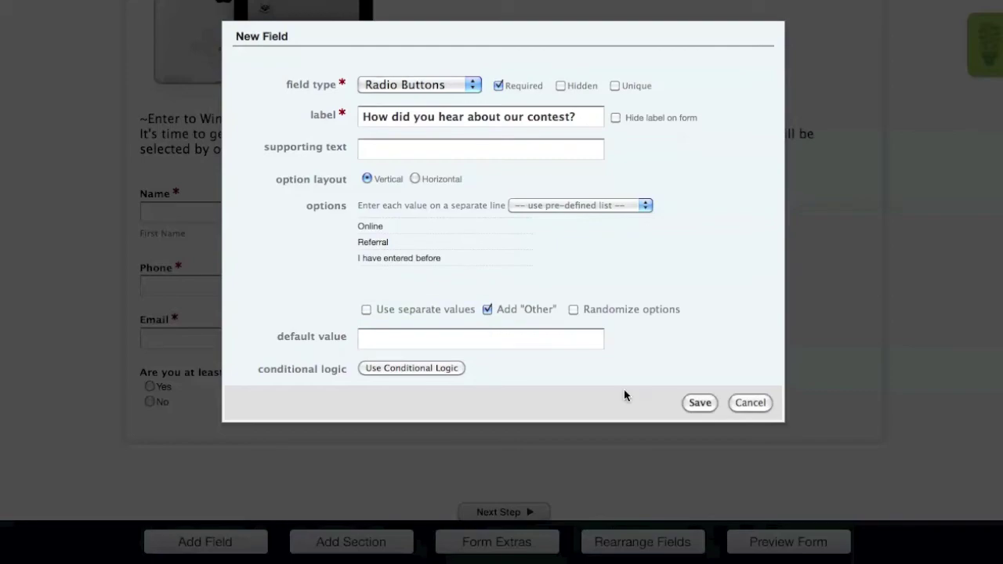
pyautogui.click(698, 403)
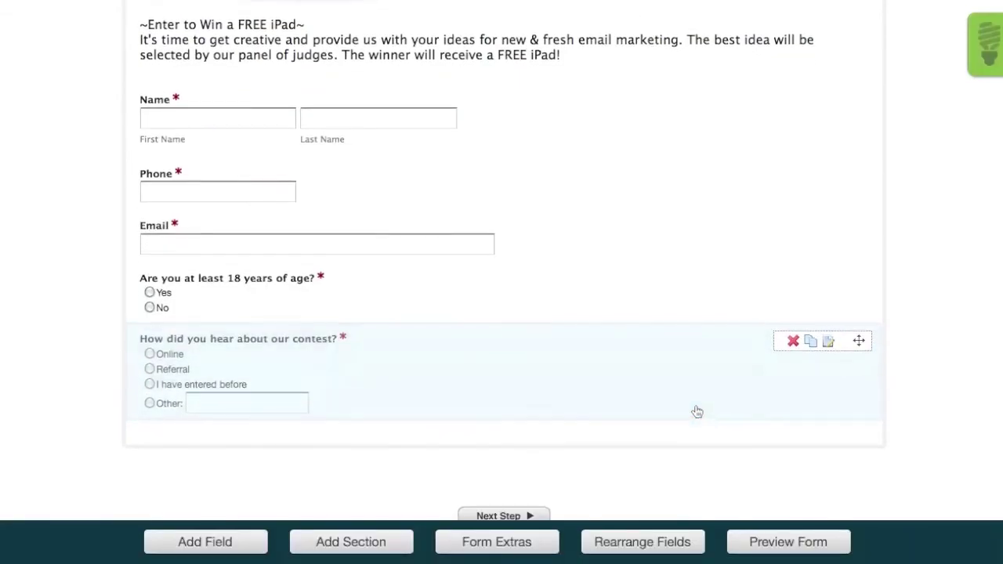
pyautogui.click(221, 542)
# - Add a required Yes/No radio question 'Would you like to hear about future contests?'
pyautogui.click(632, 165)
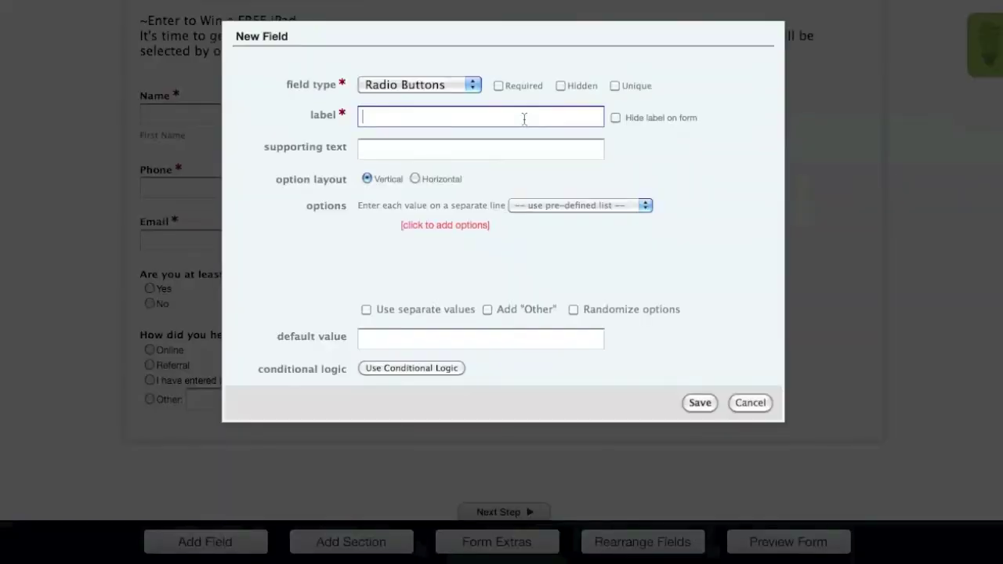
pyautogui.write('Wou')
pyautogui.write('ld you like to hear about future contests?')
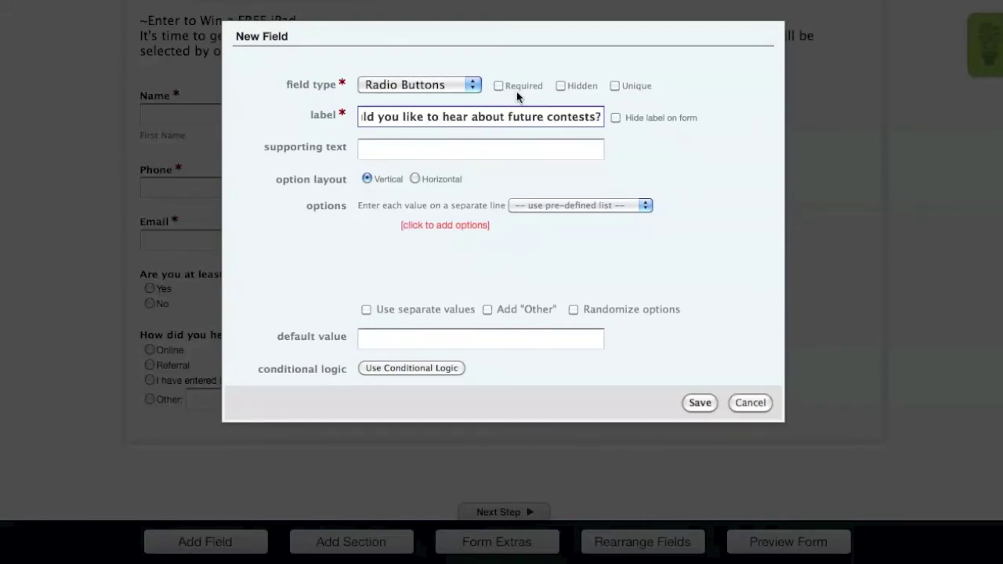
pyautogui.click(500, 86)
pyautogui.click(419, 225)
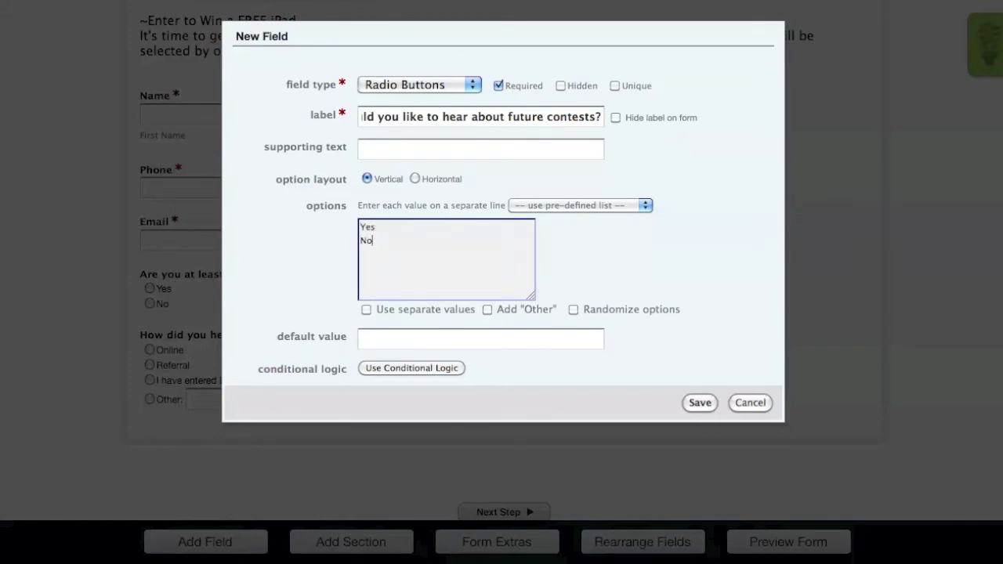
pyautogui.click(705, 406)
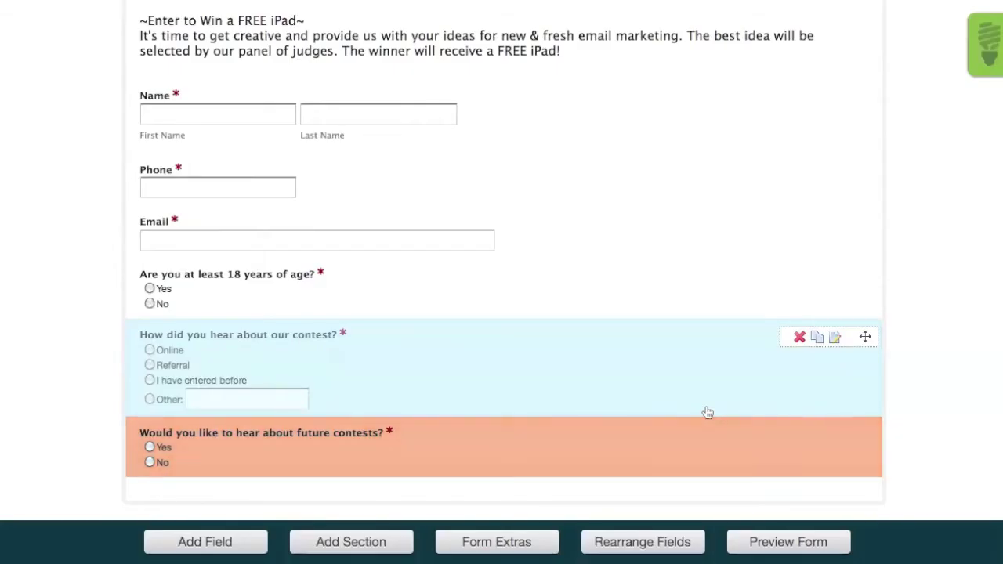
pyautogui.scroll(-2, 781, 406)
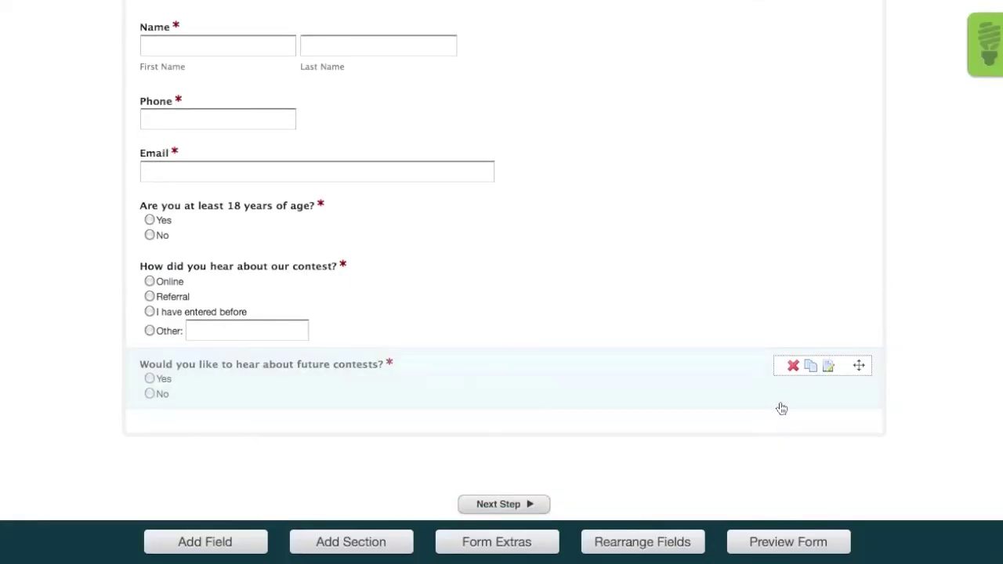
# - Add a required Long Answer field labelled 'Place ideas here:'
pyautogui.click(219, 540)
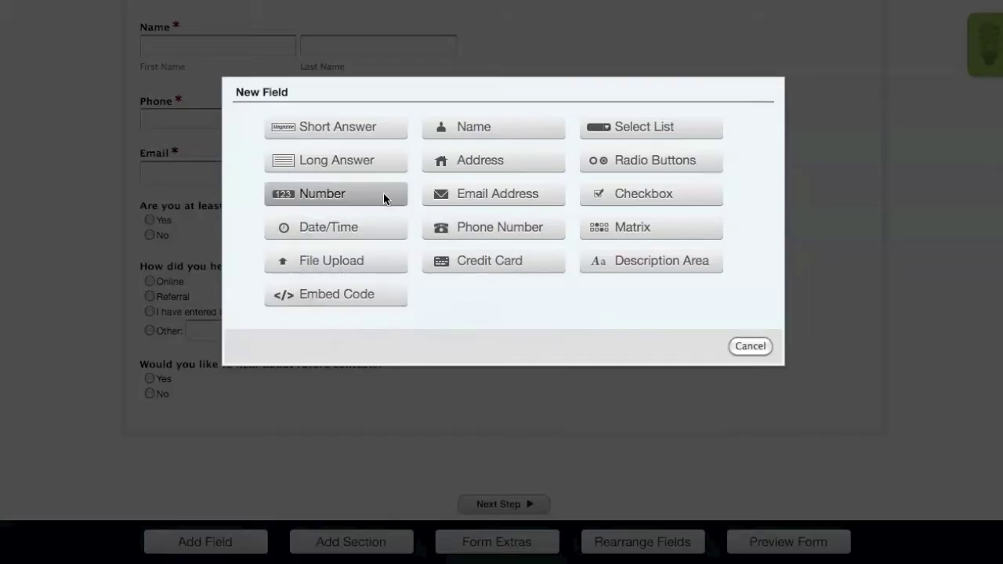
pyautogui.click(380, 166)
pyautogui.write('Place ideas here:')
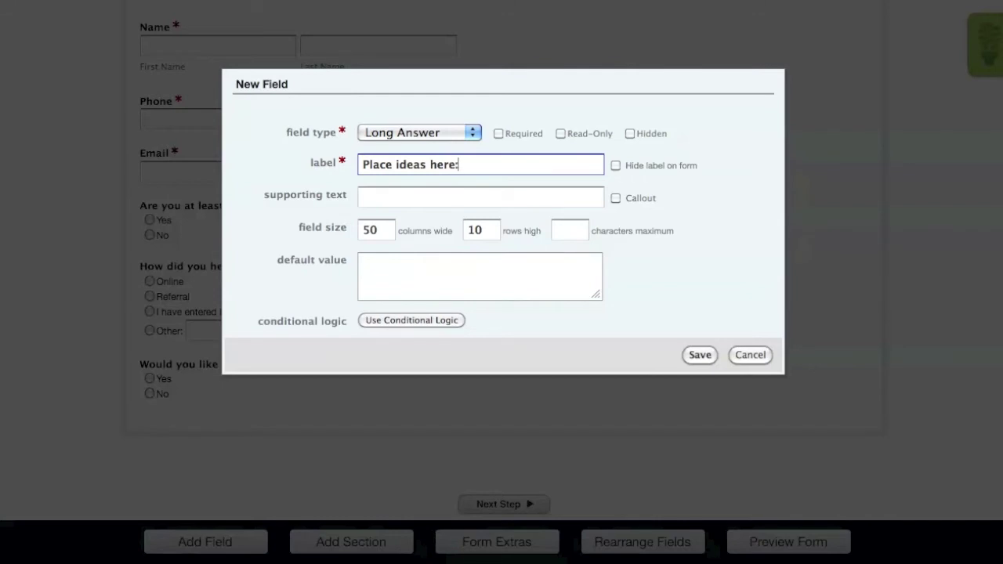
pyautogui.click(498, 134)
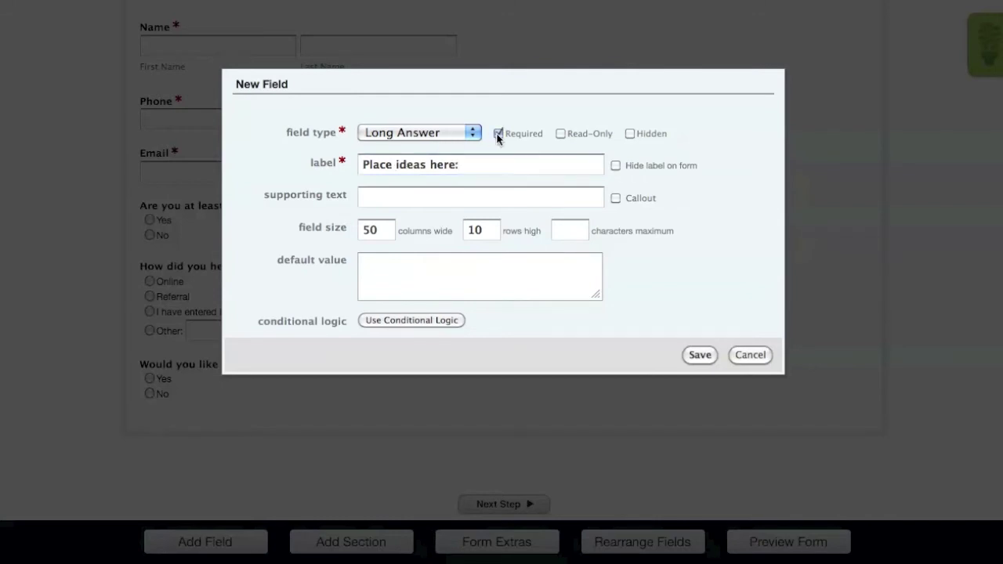
pyautogui.click(700, 354)
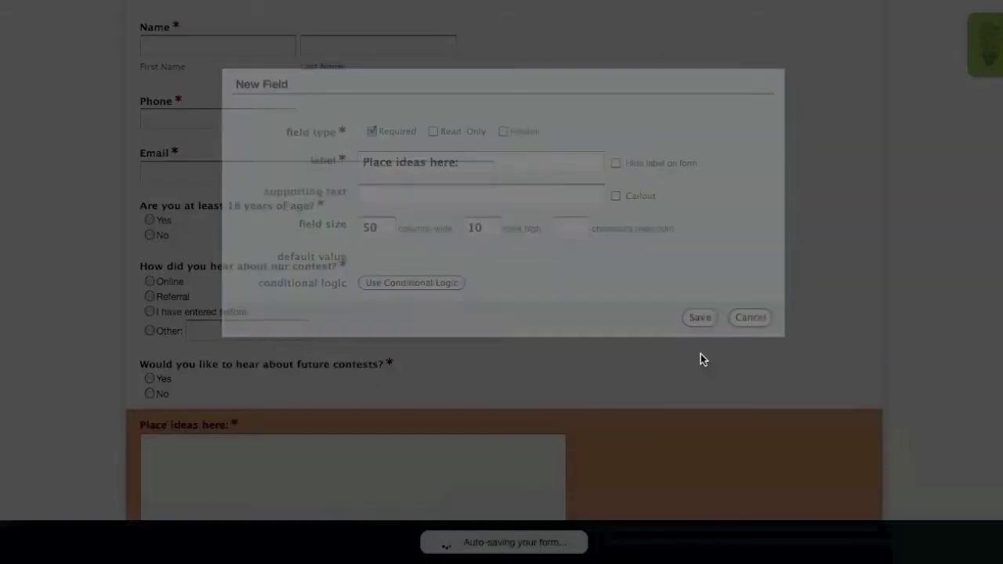
pyautogui.scroll(10, 702, 360)
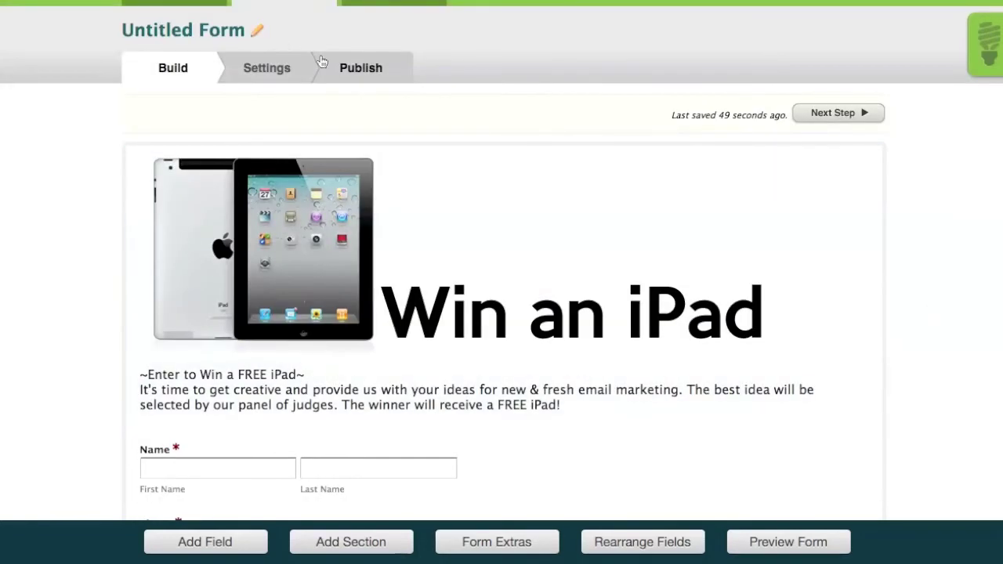
# - Rename the form from Untitled Form to 'Contest Form - Constant Contact'
pyautogui.click(229, 30)
pyautogui.write('Contest Form - Constant Contact')
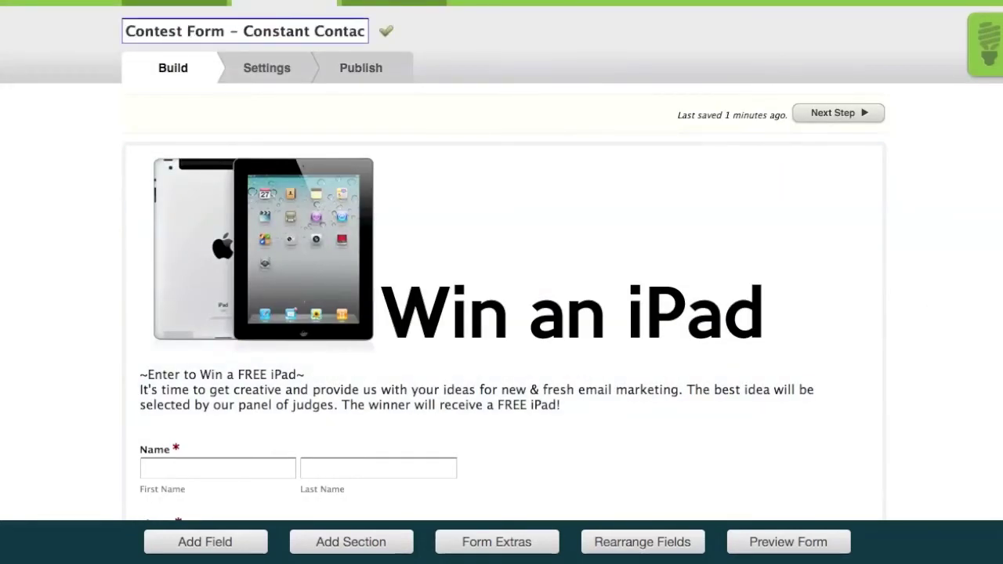
pyautogui.click(385, 31)
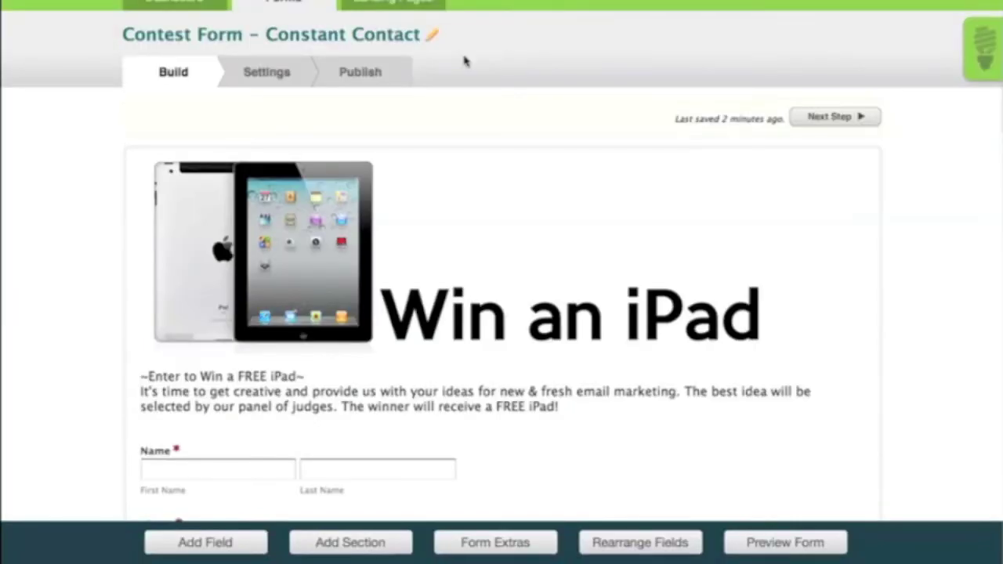
# - Open the Constant Contact integration from the form's third-party email service settings
pyautogui.click(264, 79)
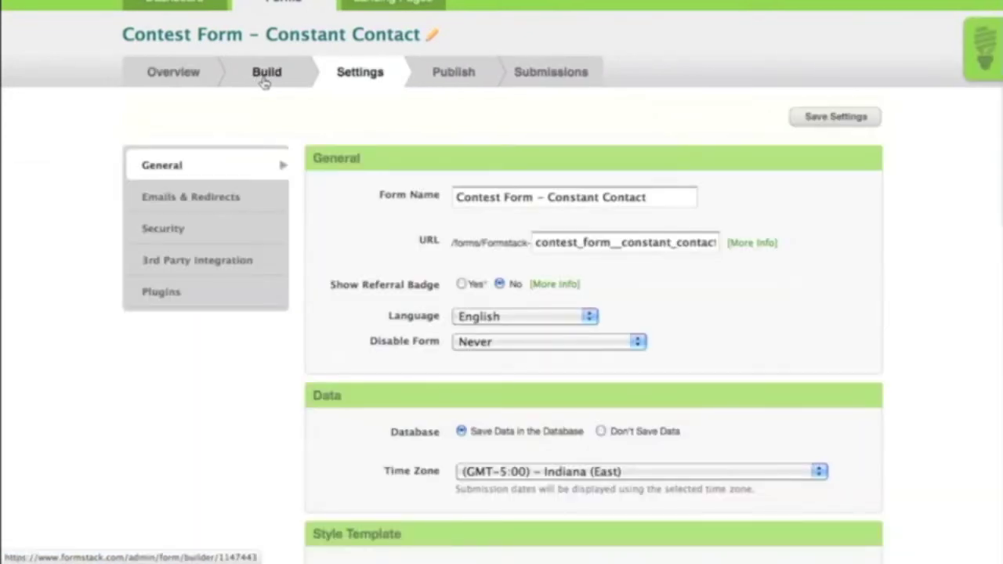
pyautogui.click(271, 260)
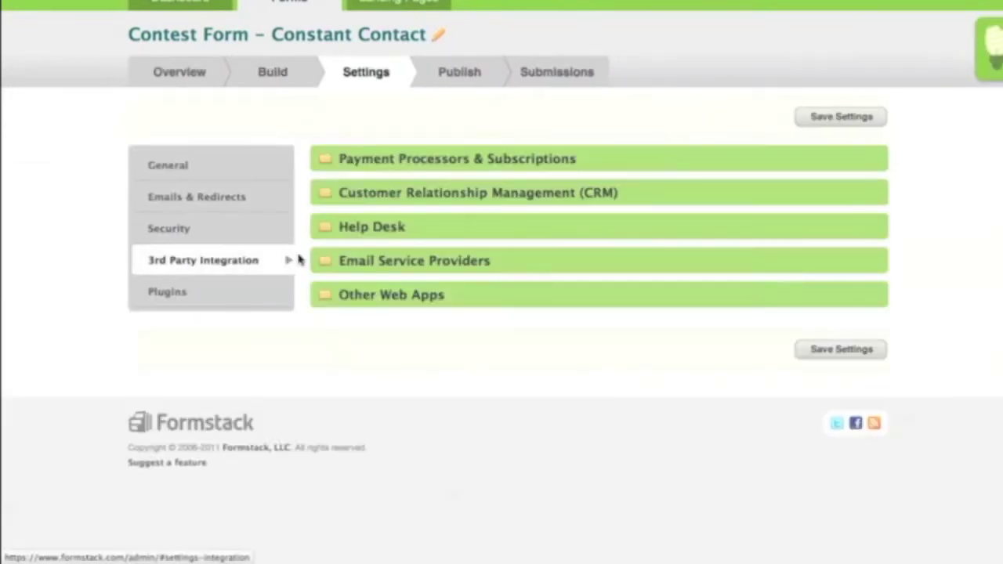
pyautogui.click(350, 262)
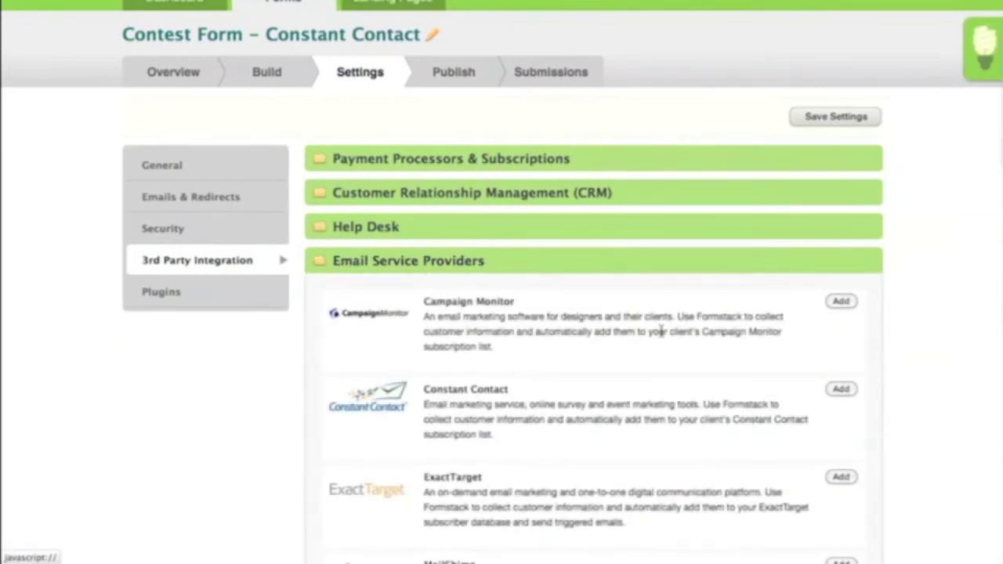
pyautogui.click(842, 389)
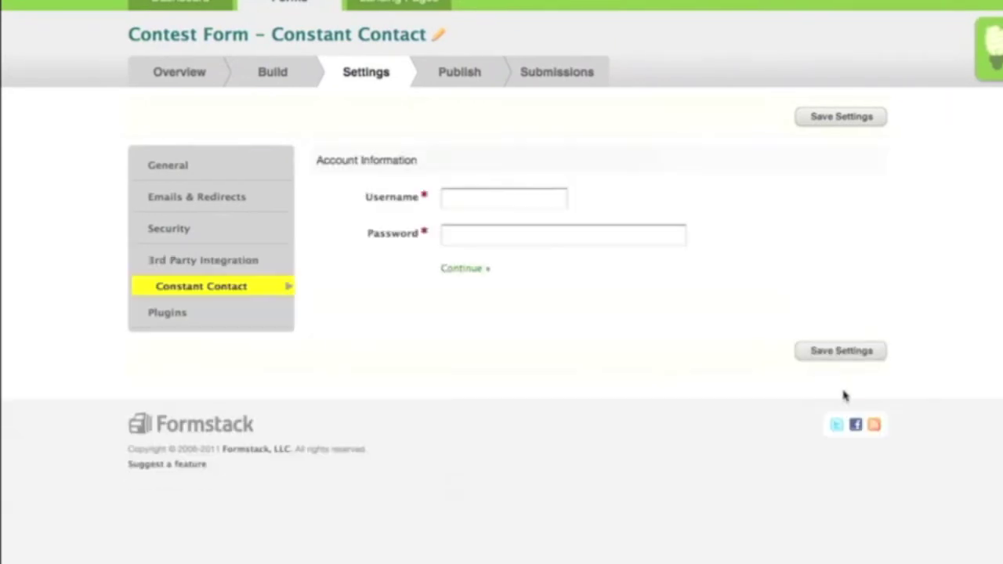
# - Enter the Constant Contact account username and password and continue
pyautogui.click(525, 198)
pyautogui.write('formstackdev')
pyautogui.press('Tab')
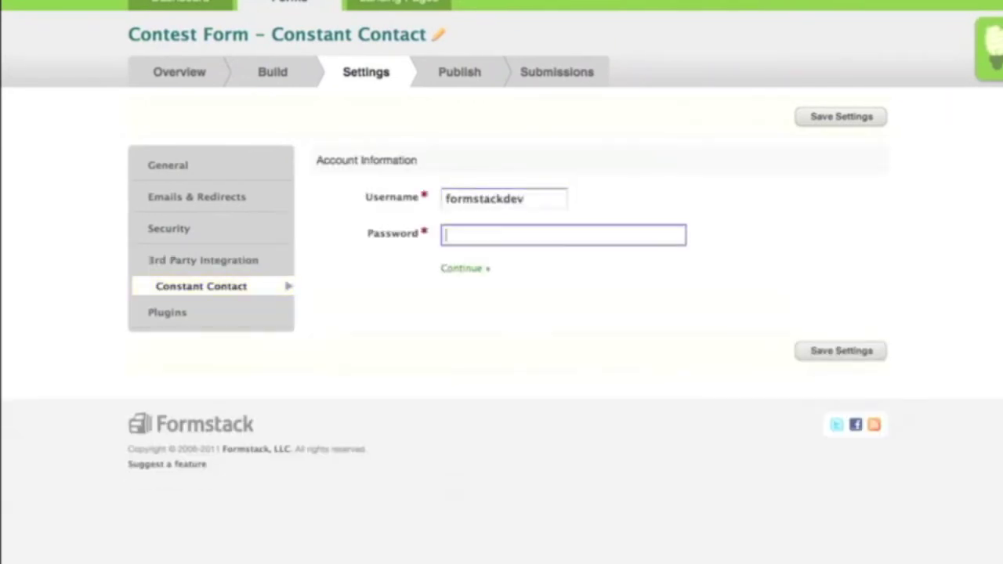
pyautogui.write('**********')
pyautogui.click(463, 269)
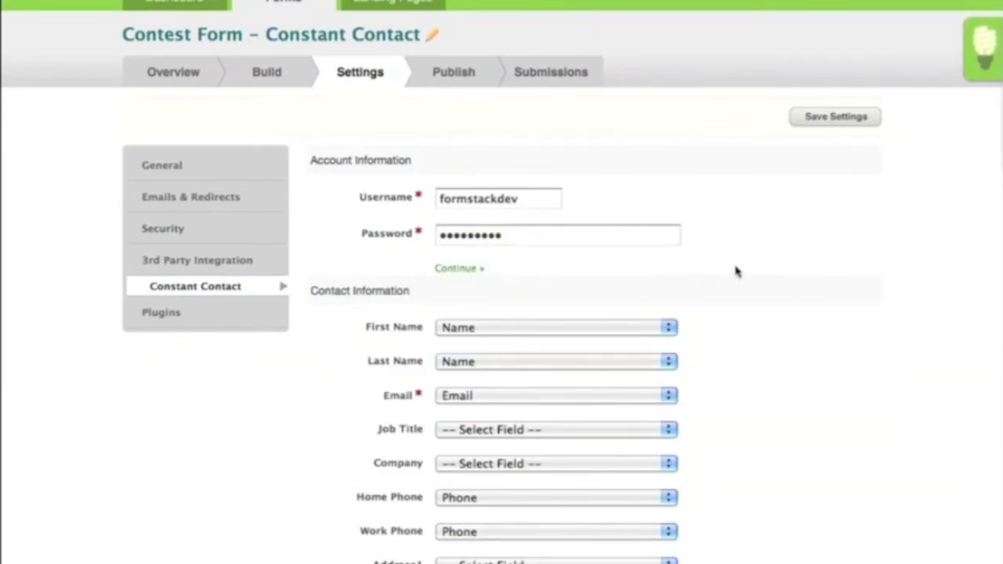
# - Map Custom Field 1 to 'Are you at least 18 years of age?' and start choosing Custom Field 2
pyautogui.scroll(-7, 736, 271)
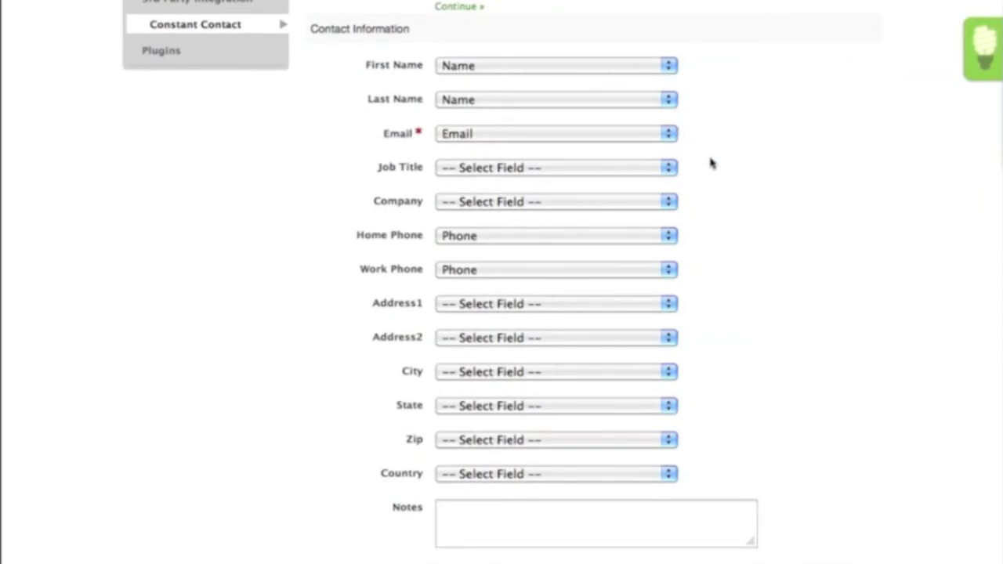
pyautogui.scroll(-12, 711, 163)
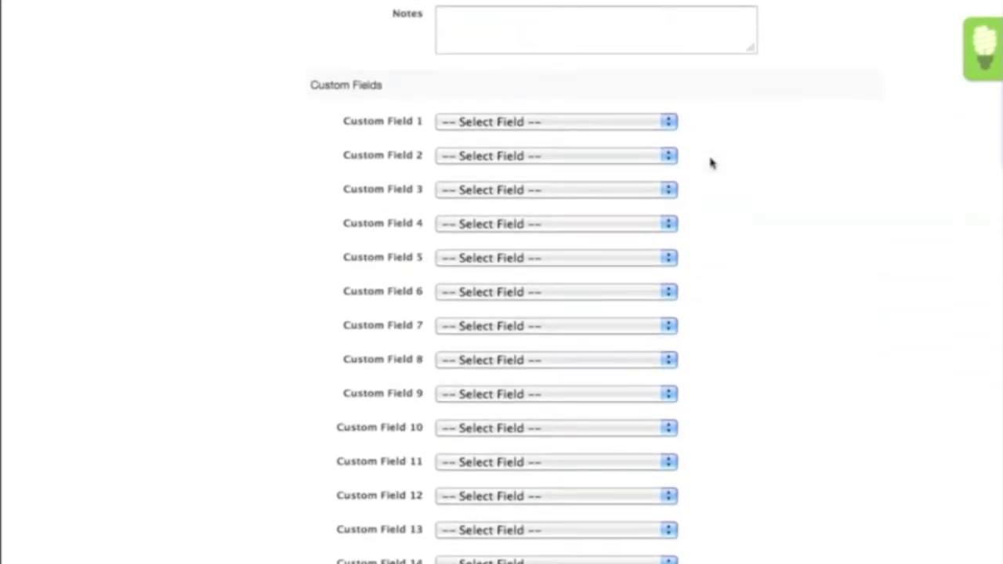
pyautogui.click(672, 123)
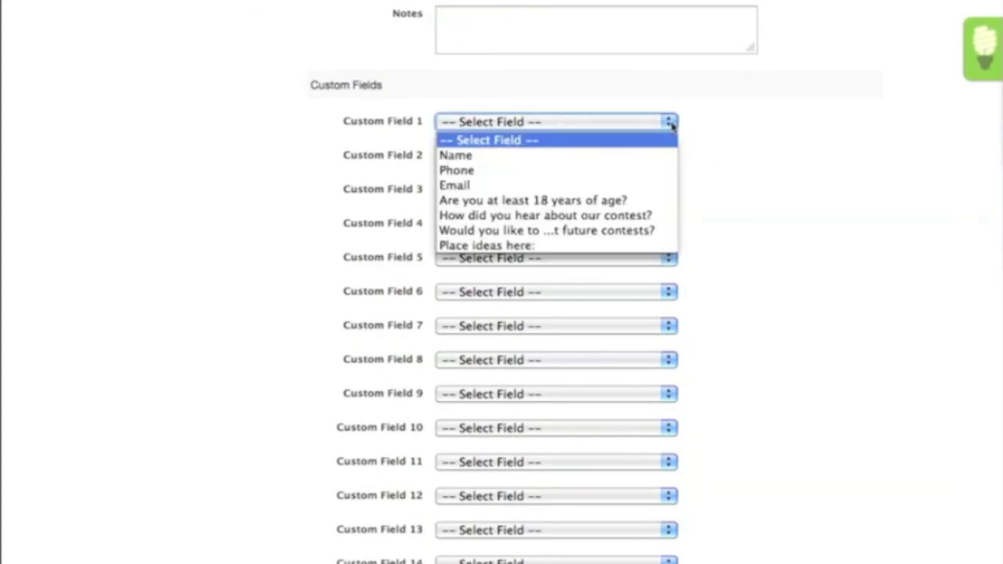
pyautogui.click(662, 201)
pyautogui.click(666, 155)
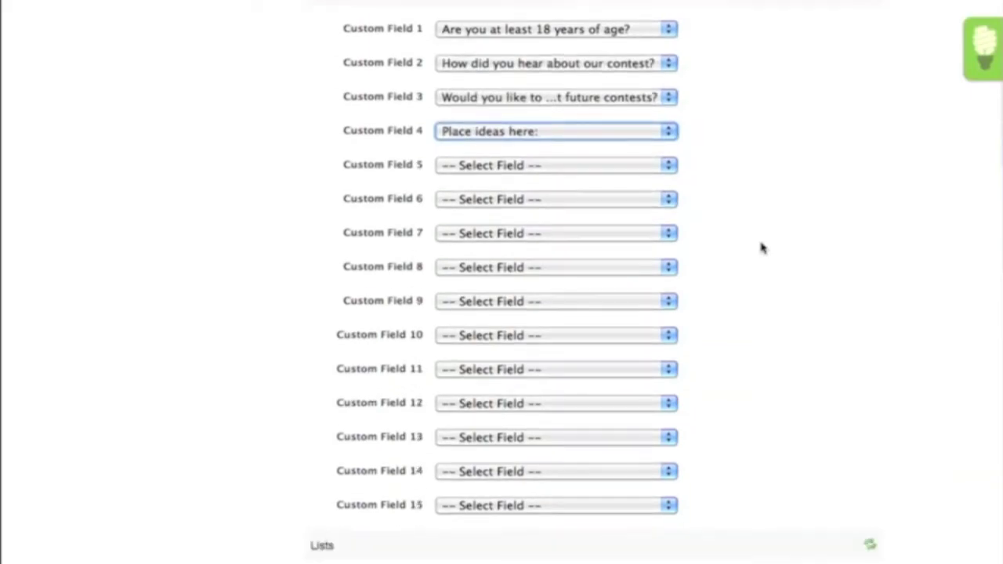
pyautogui.scroll(-10, 760, 248)
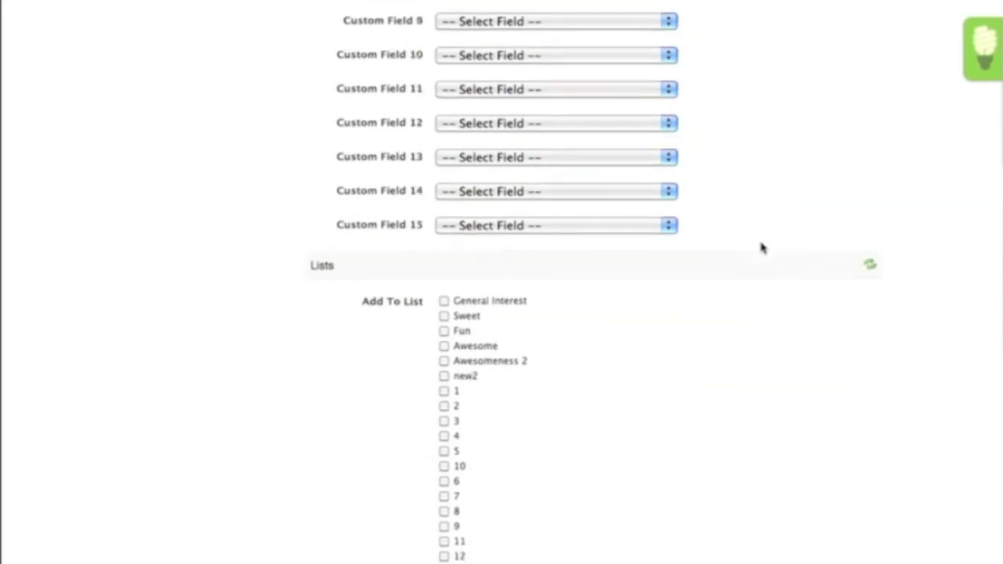
# - Save the Constant Contact field mapping and list selections
pyautogui.scroll(-1, 761, 248)
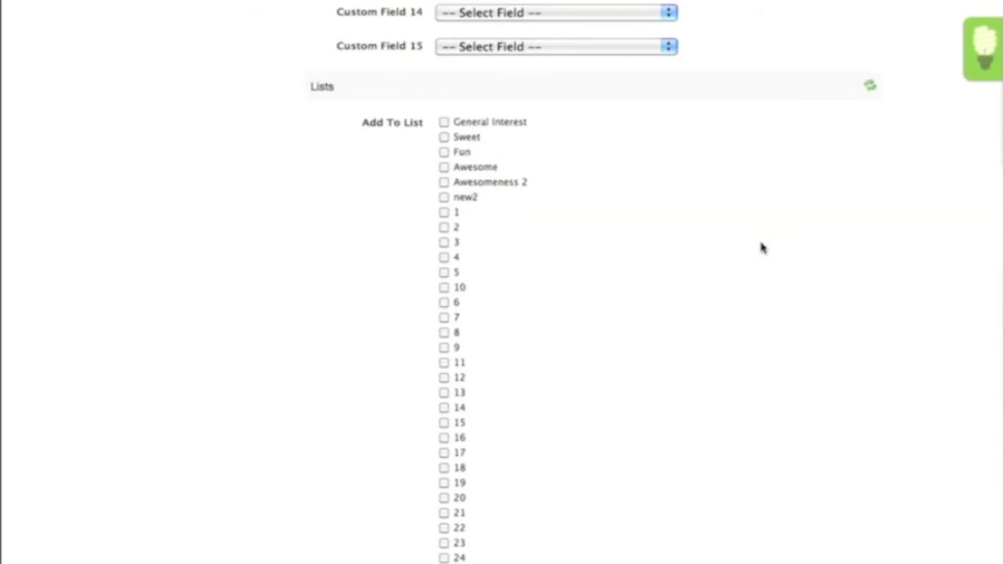
pyautogui.scroll(-10, 761, 248)
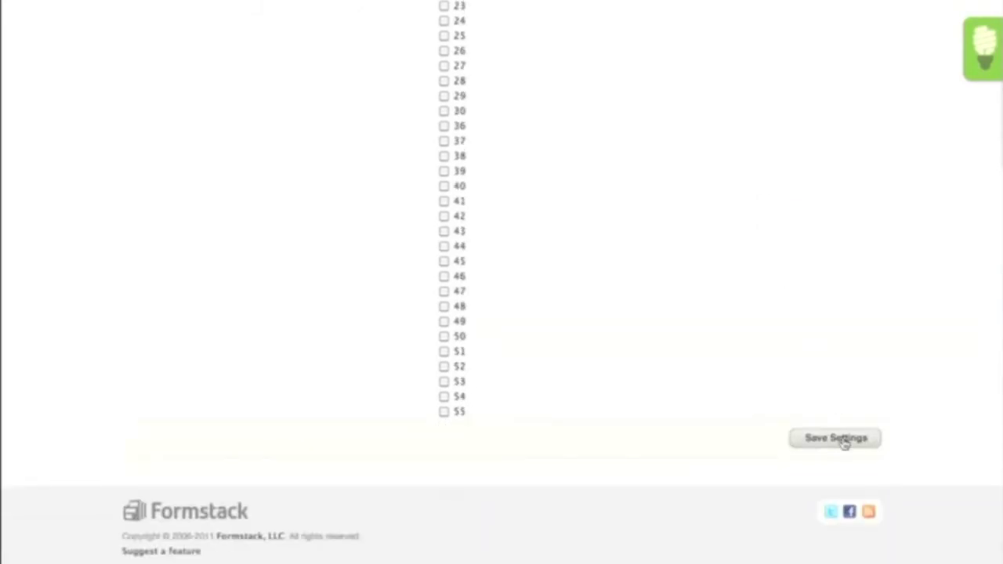
pyautogui.click(841, 439)
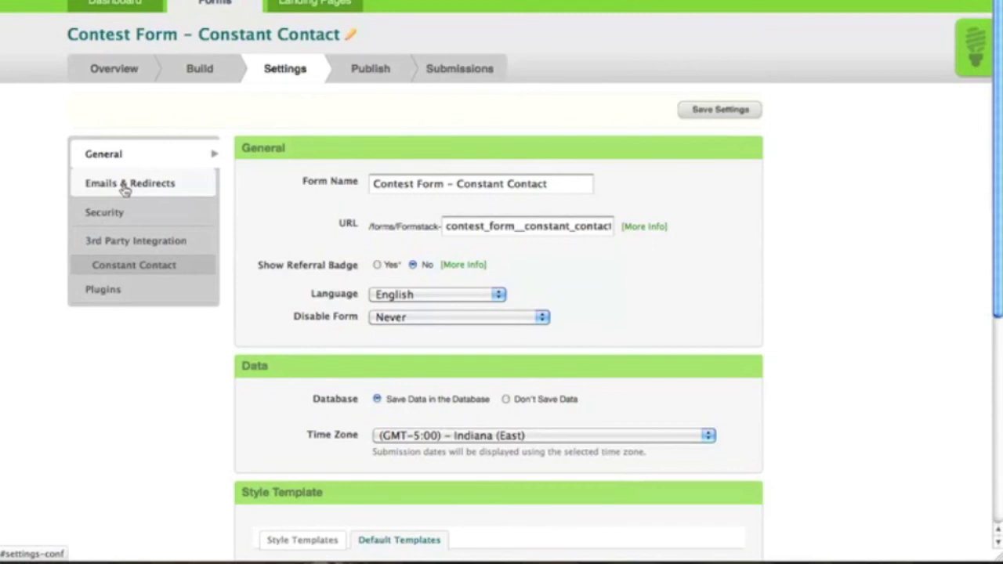
# - Edit the Constant Contact action under Emails & Redirects' After the Form is Submitted
pyautogui.click(125, 185)
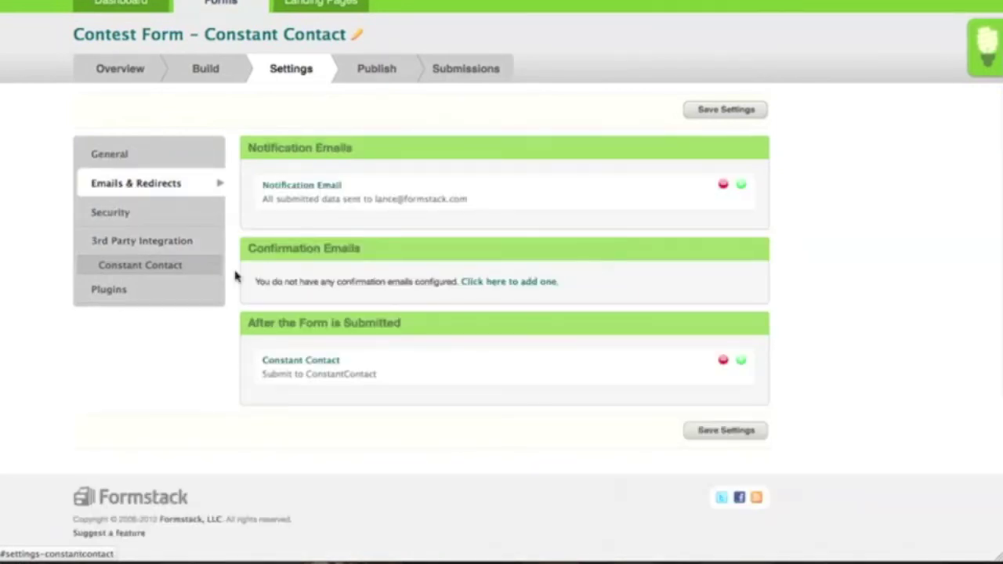
pyautogui.click(296, 362)
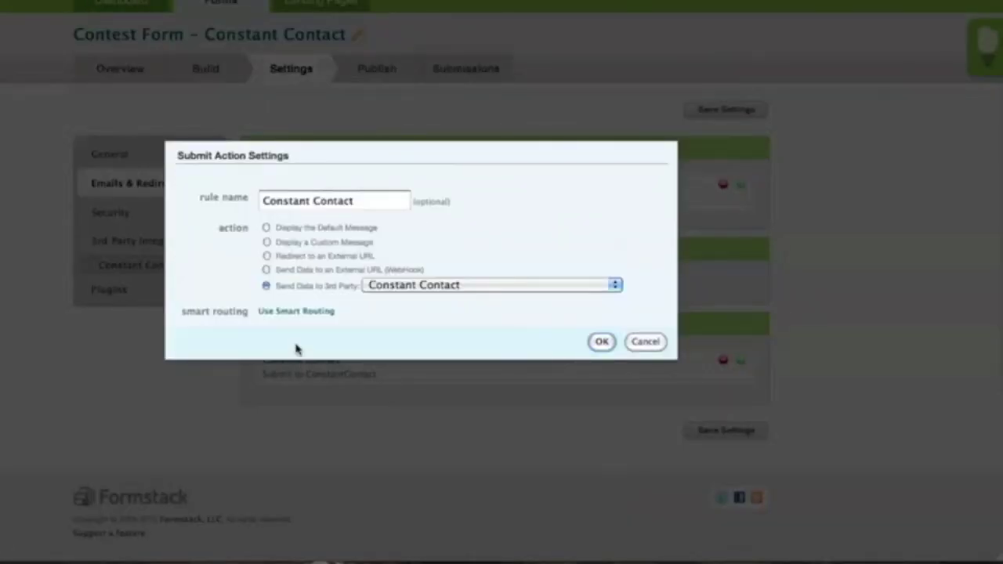
# - Route submissions to Constant Contact only when the future contests answer is Yes, and save
pyautogui.click(301, 311)
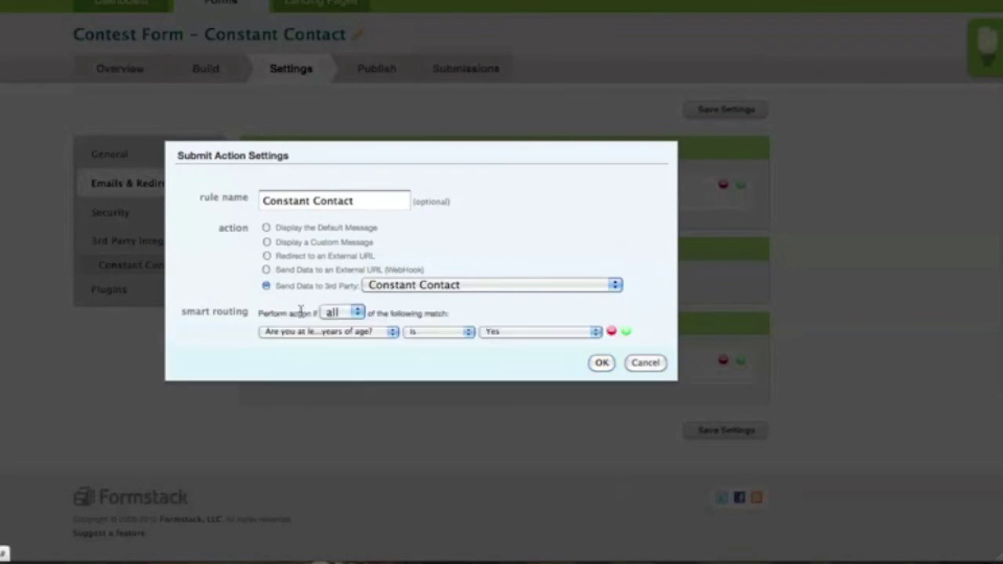
pyautogui.click(337, 332)
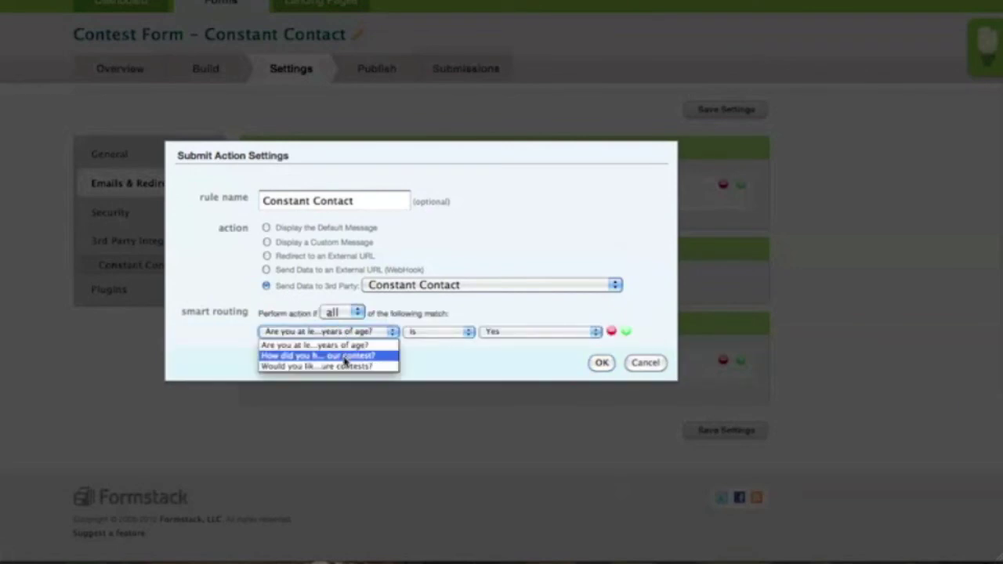
pyautogui.click(345, 368)
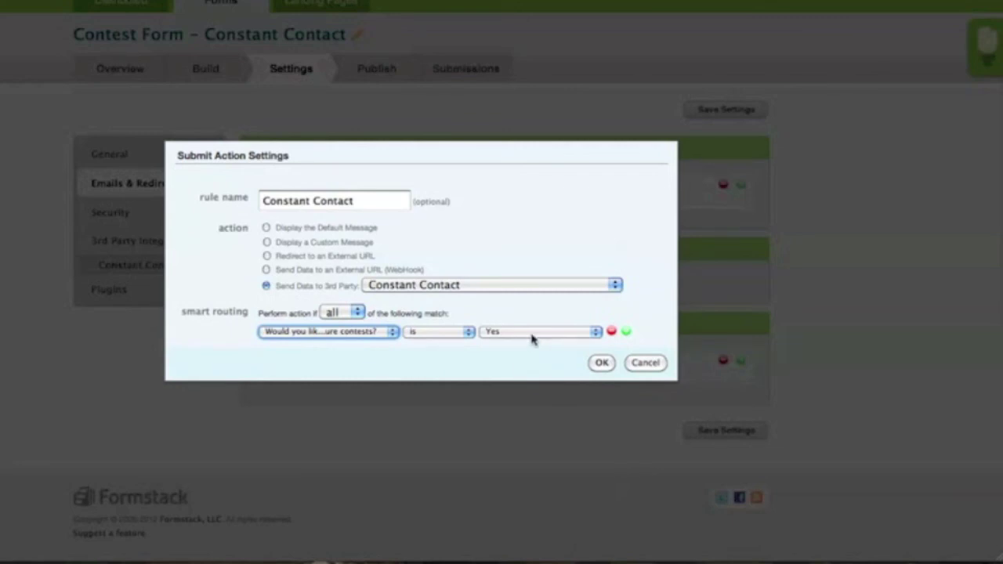
pyautogui.click(601, 362)
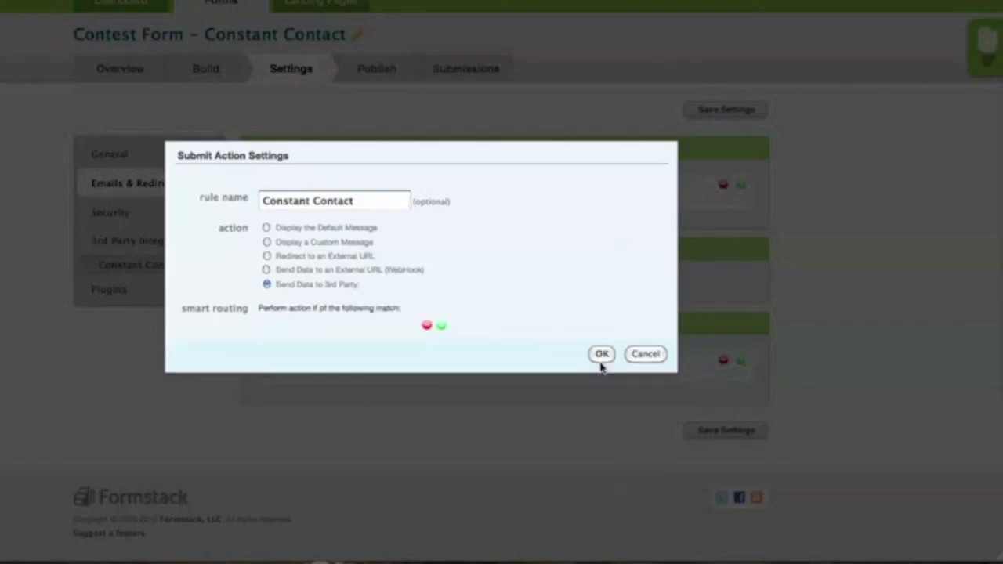
pyautogui.click(702, 433)
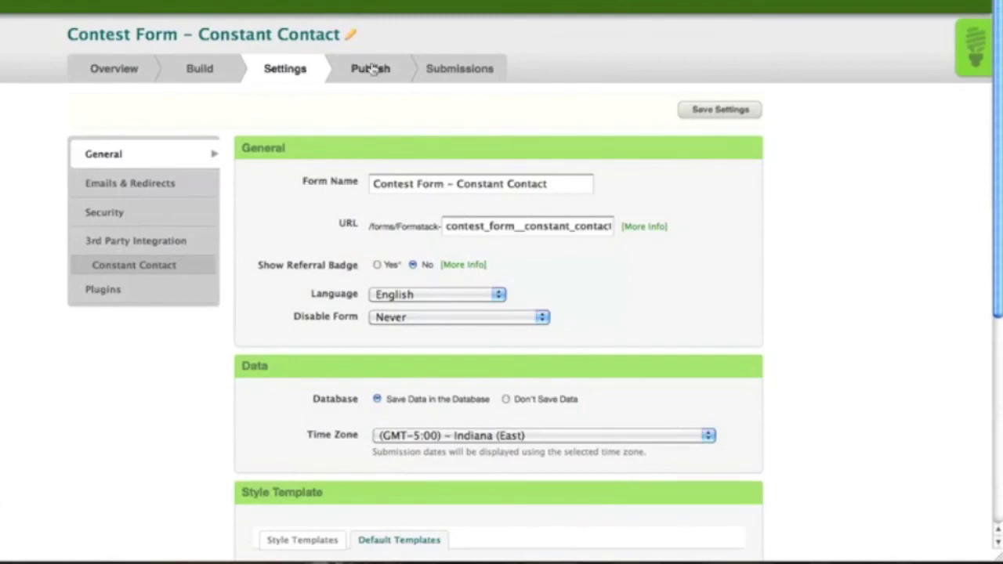
# - Publish the form and view the live Win an iPad form at its Hosted URL
pyautogui.click(372, 69)
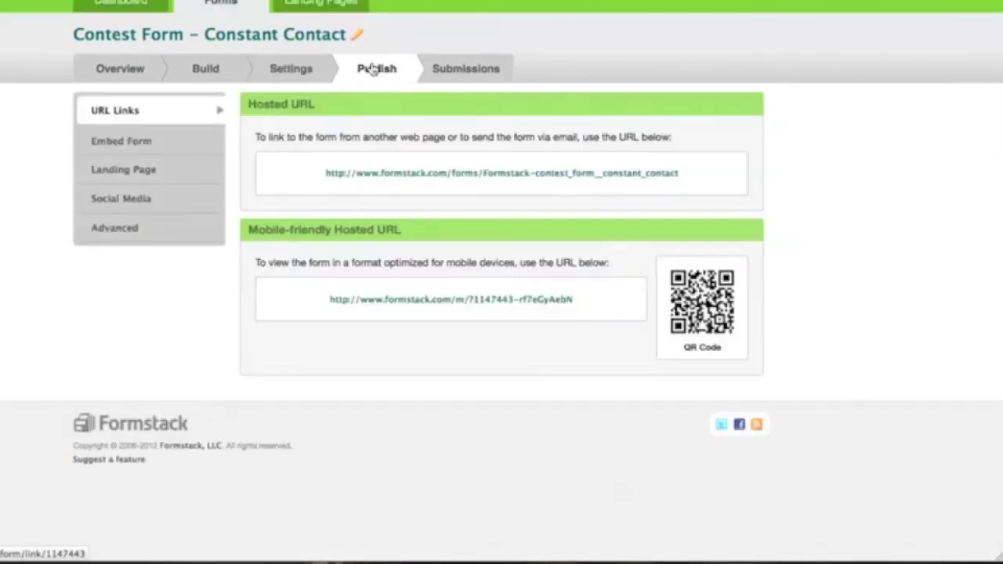
pyautogui.click(416, 174)
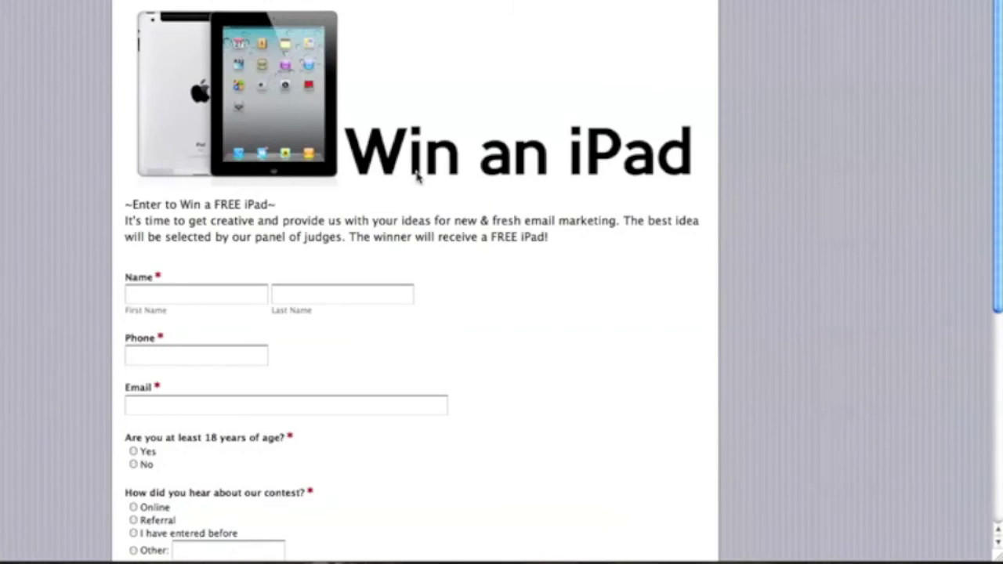
pyautogui.scroll(-5, 416, 177)
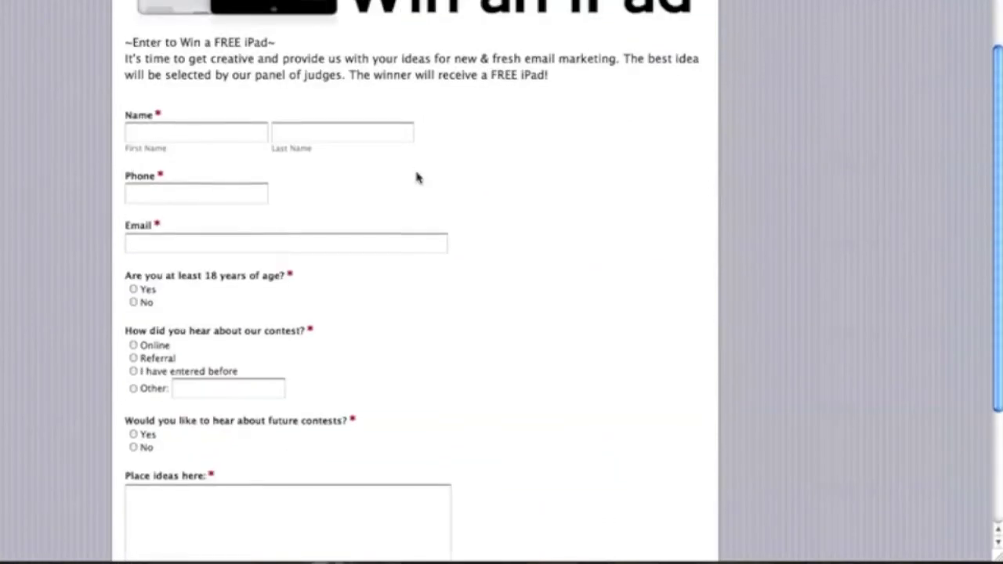
pyautogui.scroll(-4, 416, 178)
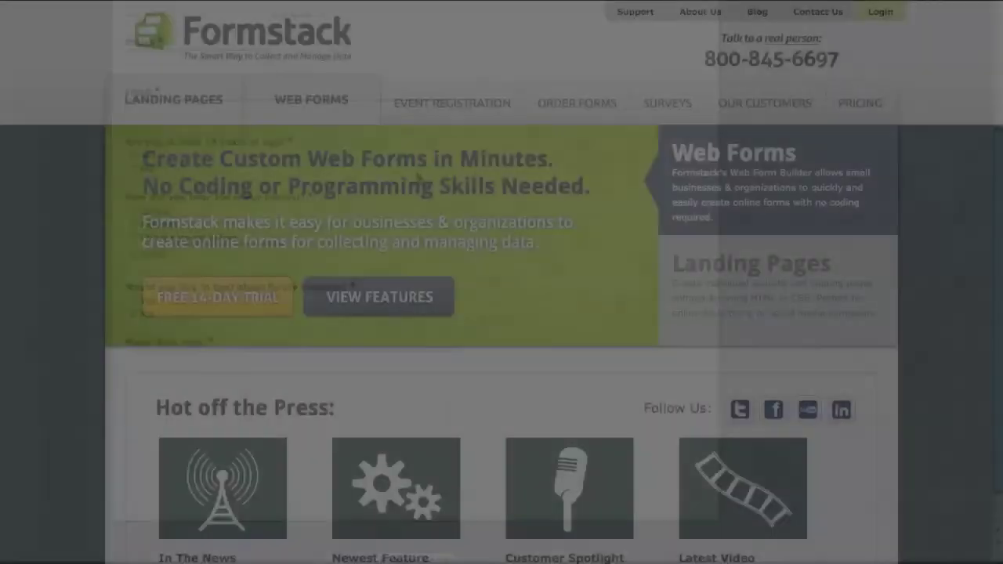